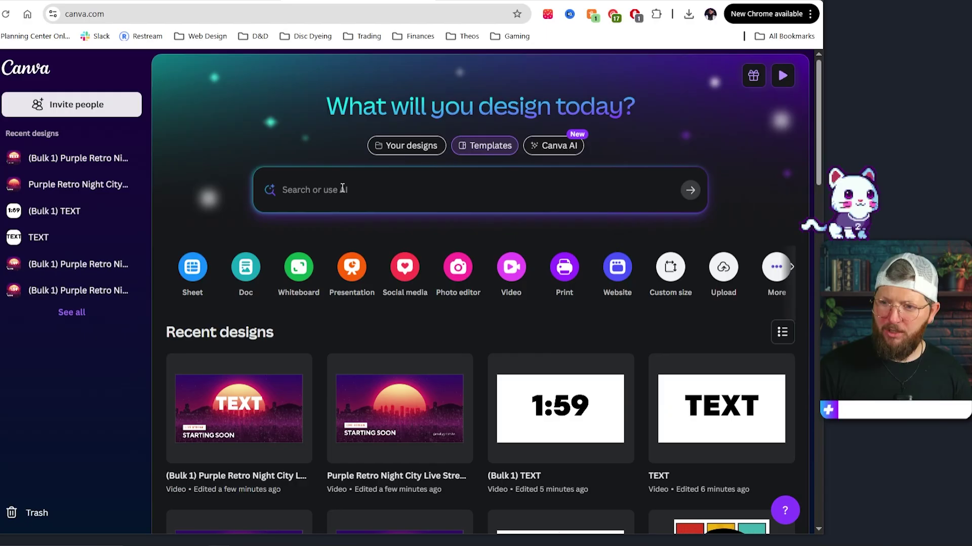
# Search the Canva template gallery for 'starting soon'
pyautogui.click(511, 148)
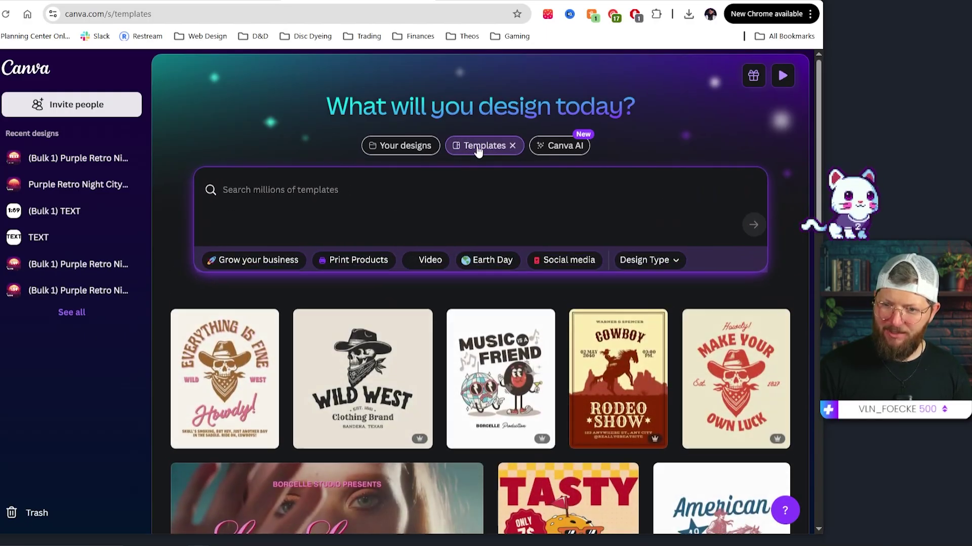
pyautogui.click(311, 189)
pyautogui.write('st')
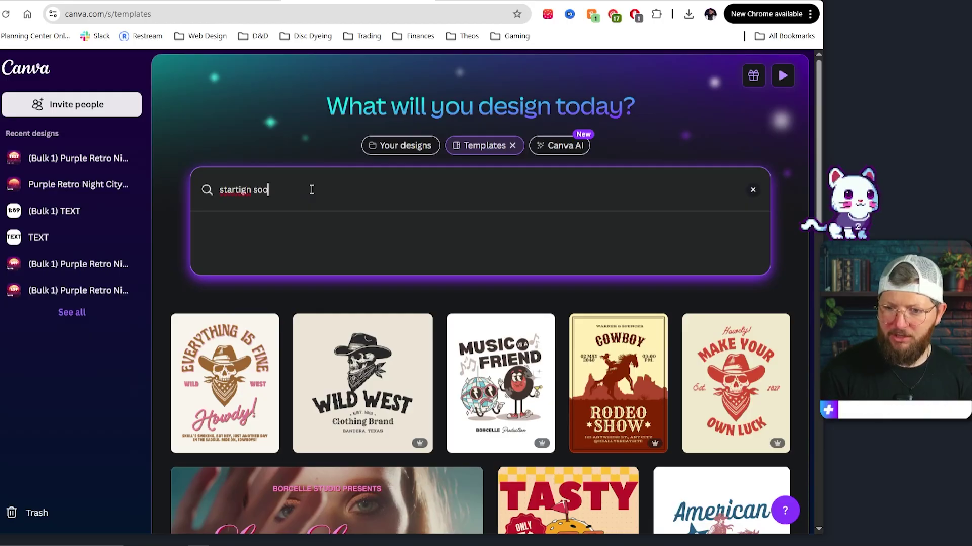
pyautogui.write('arting')
pyautogui.press('BackSpace')
pyautogui.write('ng soon')
pyautogui.press('Return')
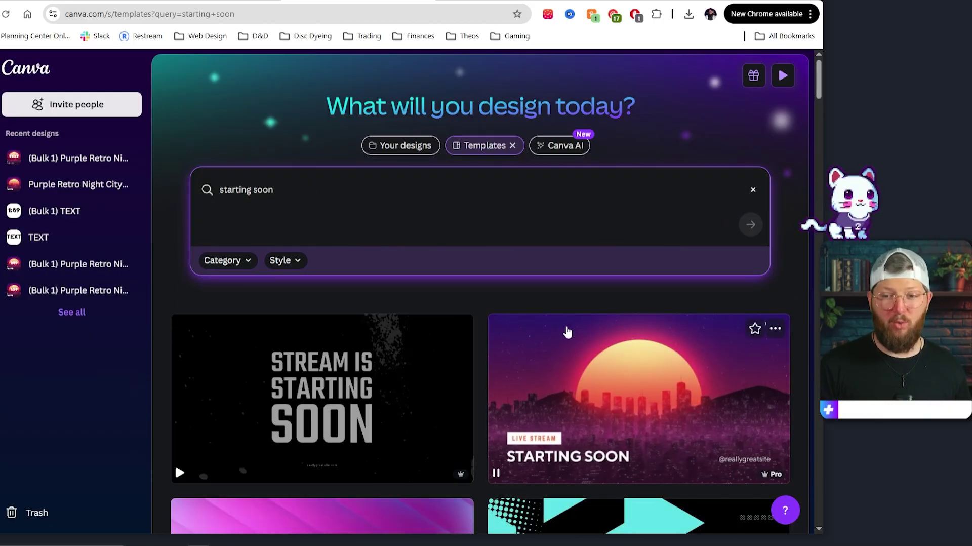
# Scroll through the starting soon template results
pyautogui.scroll(-1, 566, 332)
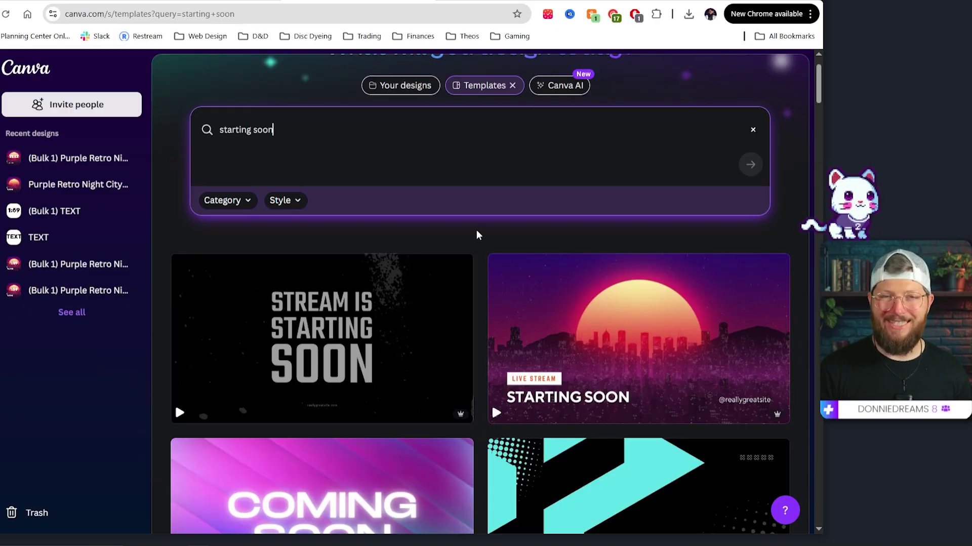
pyautogui.scroll(-5, 614, 300)
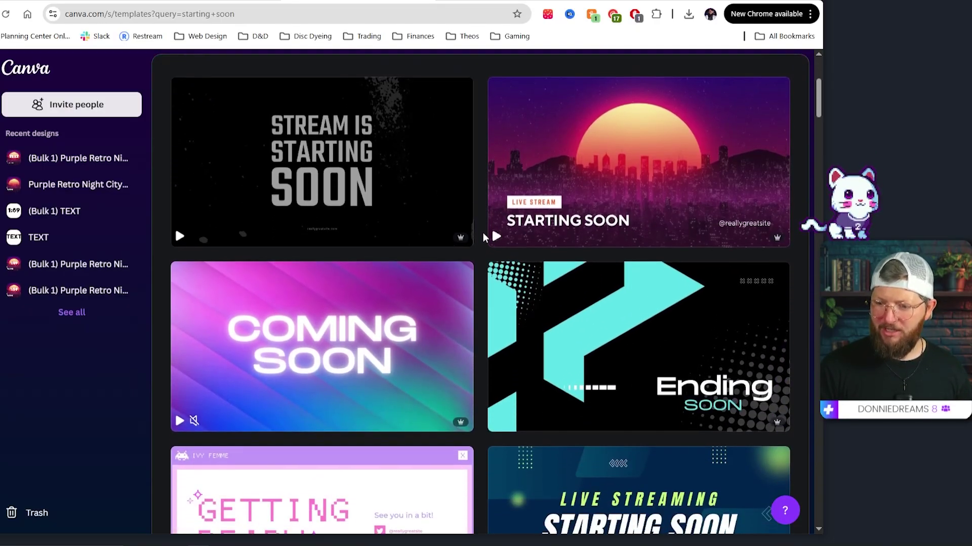
pyautogui.scroll(-1, 676, 375)
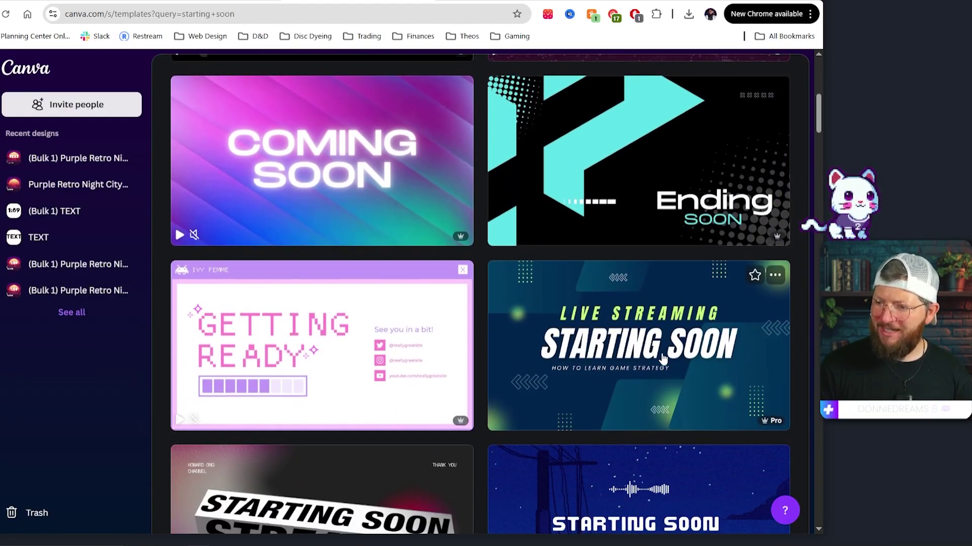
pyautogui.scroll(-3, 351, 373)
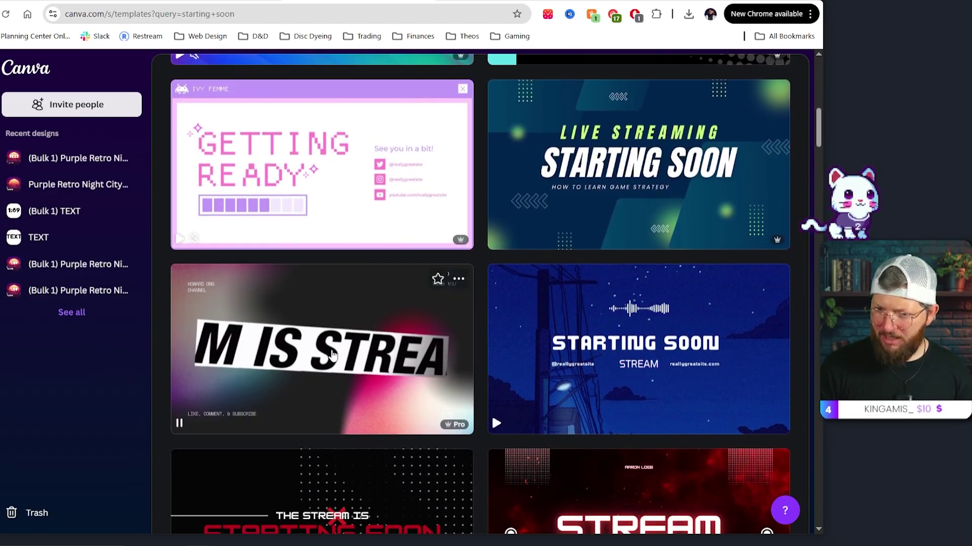
pyautogui.scroll(-3, 624, 357)
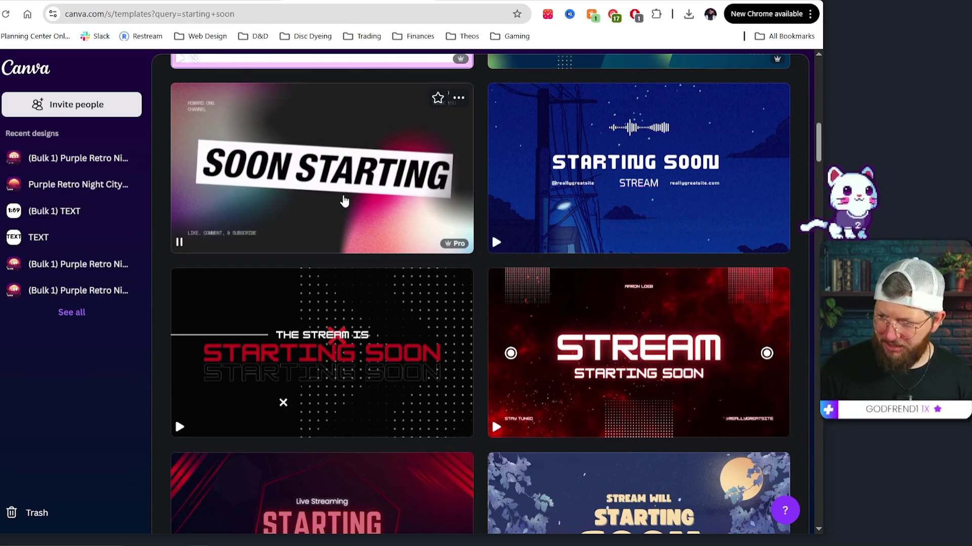
pyautogui.scroll(-1, 686, 213)
pyautogui.scroll(5, 687, 213)
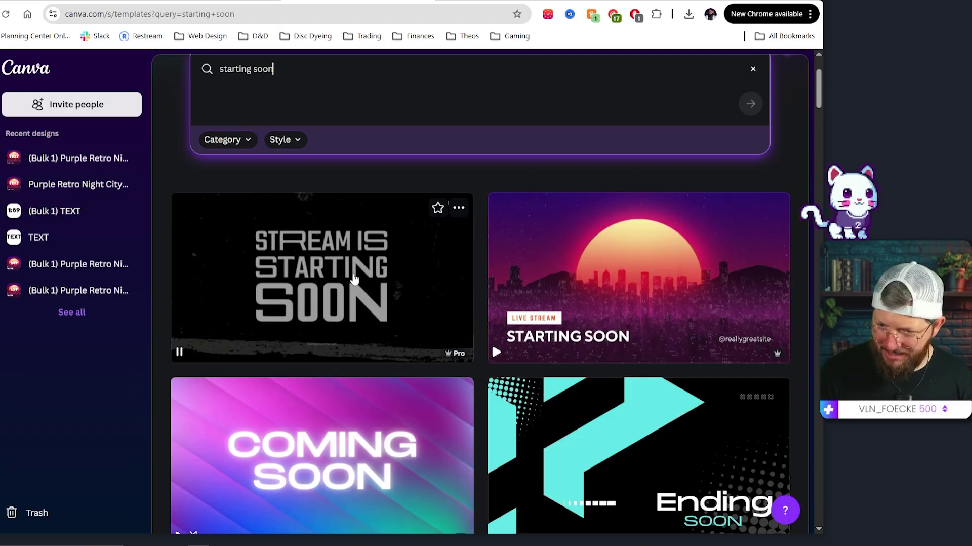
pyautogui.scroll(-4, 433, 278)
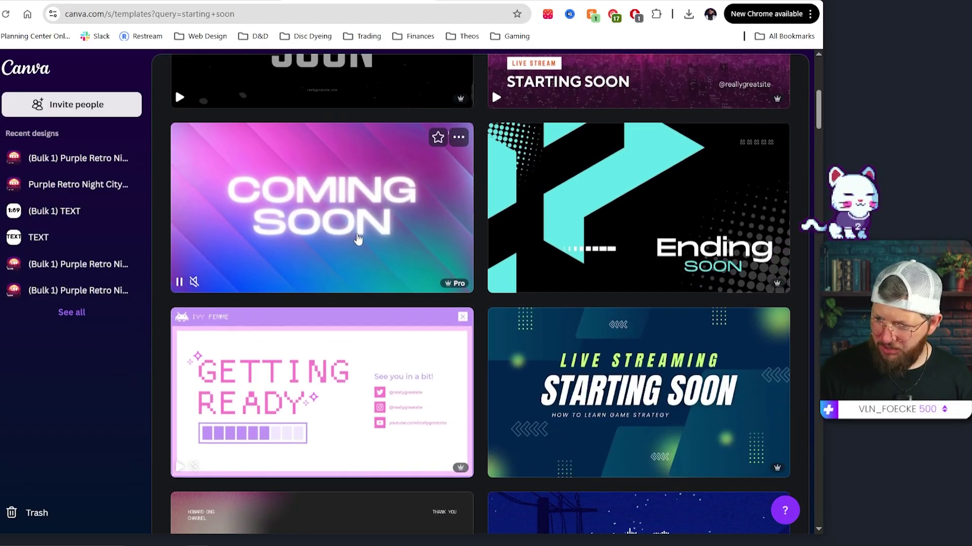
pyautogui.scroll(-4, 647, 192)
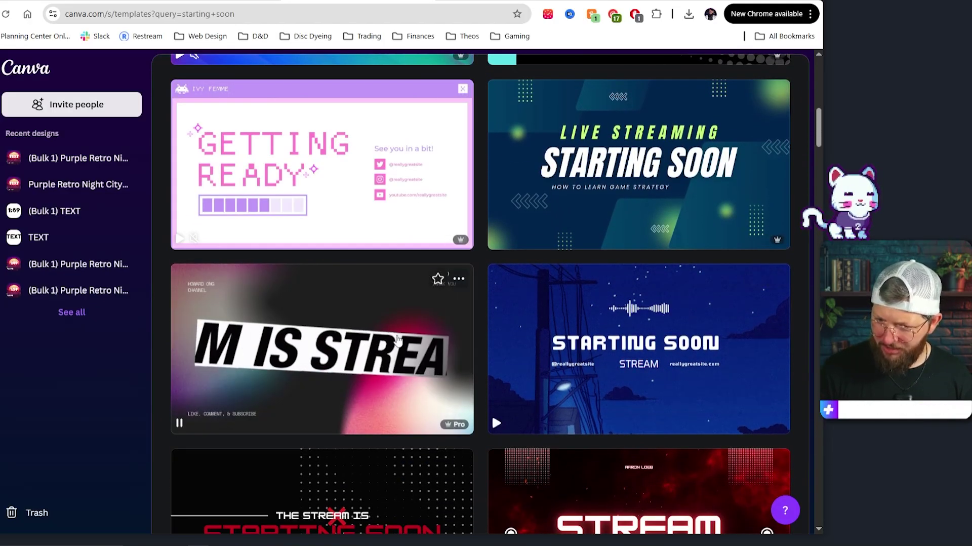
pyautogui.scroll(-1, 390, 341)
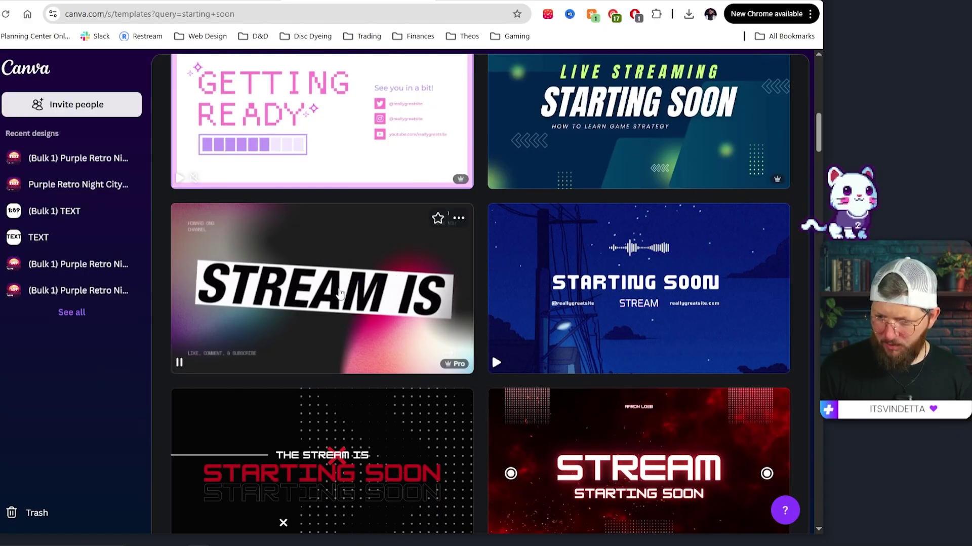
# Open the Black Modern Gradient Stream is Starting Soon intro template and customize it
pyautogui.click(339, 293)
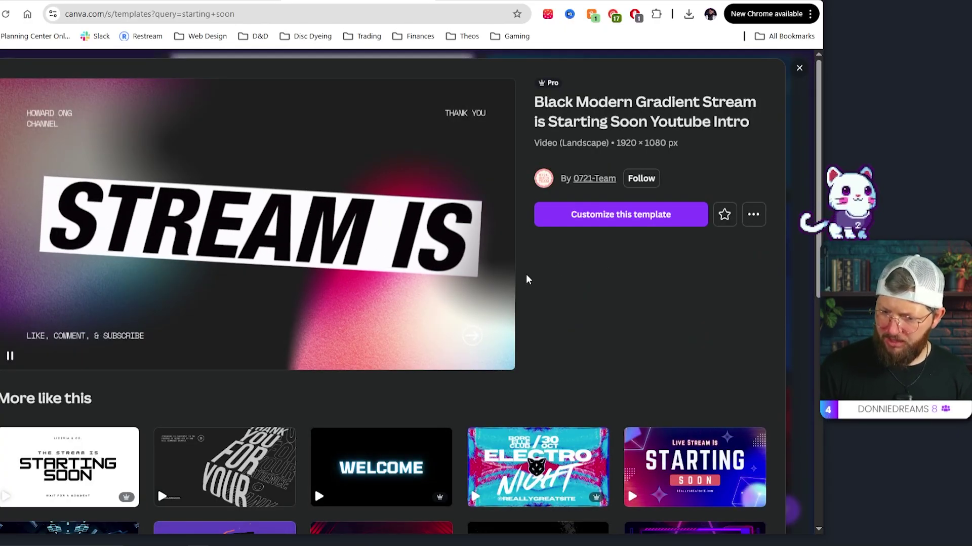
pyautogui.scroll(-1, 439, 231)
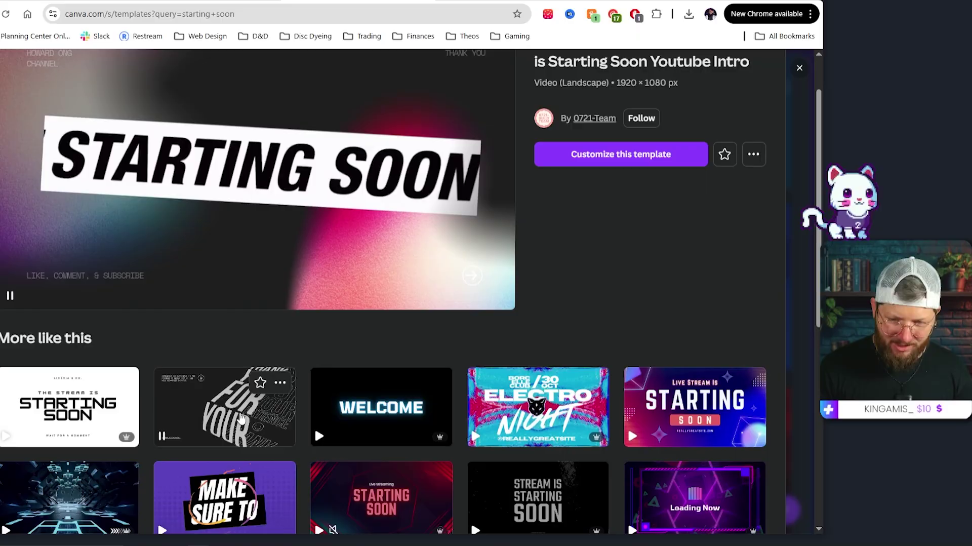
pyautogui.click(240, 416)
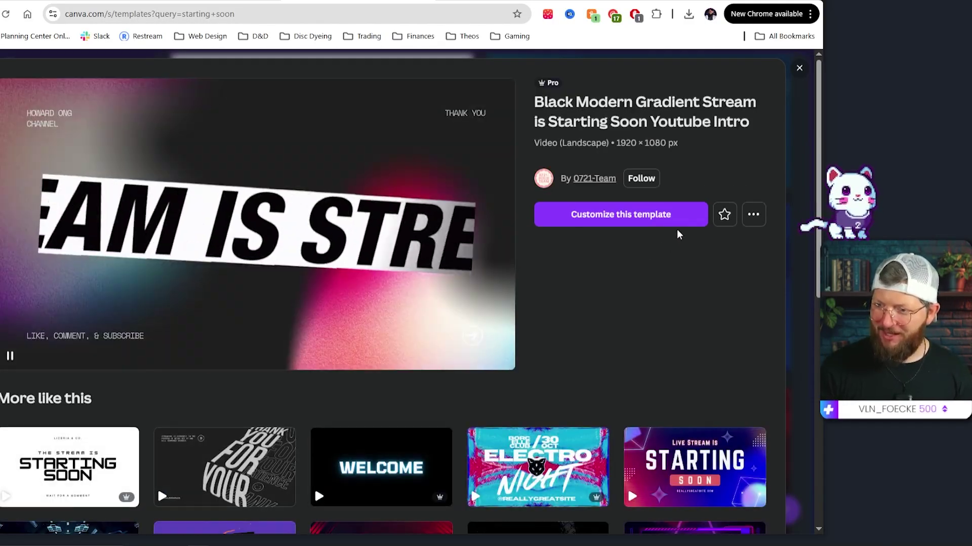
pyautogui.click(673, 217)
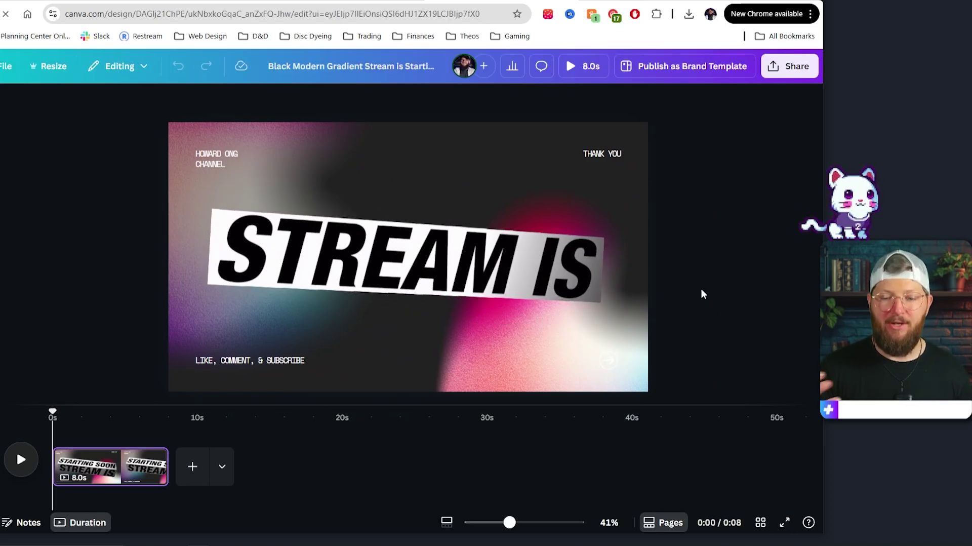
# Replace the top-left label with your channel name and remove the animated stream title
pyautogui.doubleClick(223, 158)
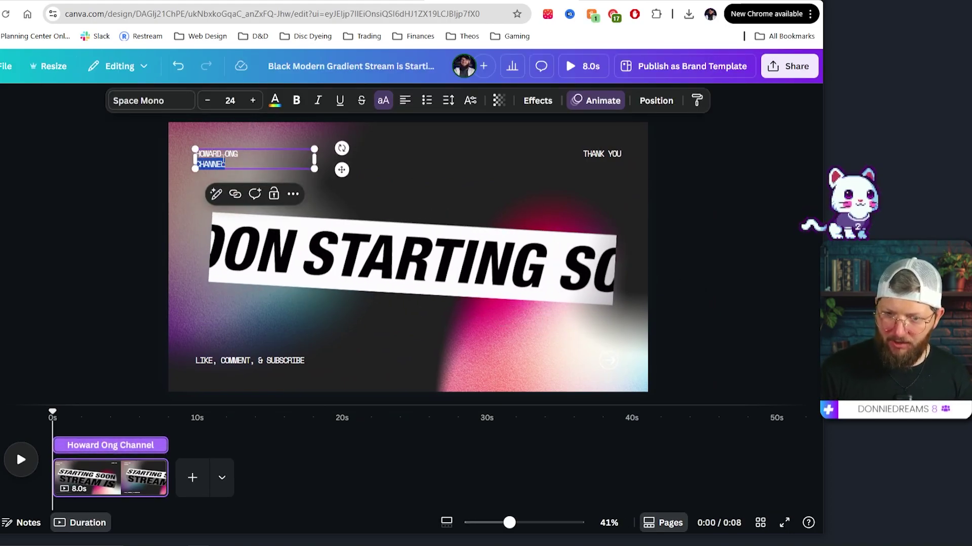
pyautogui.write('DrHeals Channel')
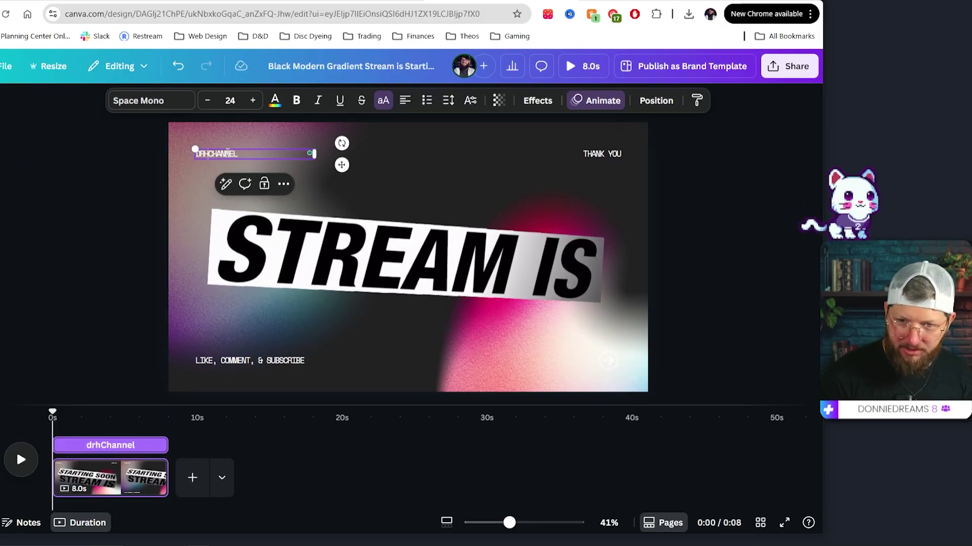
pyautogui.click(737, 175)
pyautogui.click(532, 253)
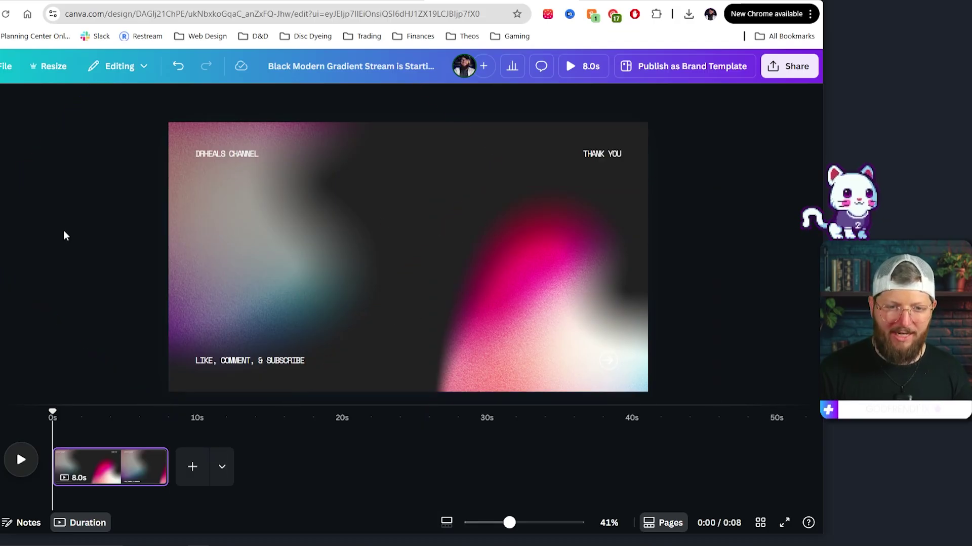
# Add a Heading text box to the page from the Text panel
pyautogui.click(1, 233)
pyautogui.click(1, 198)
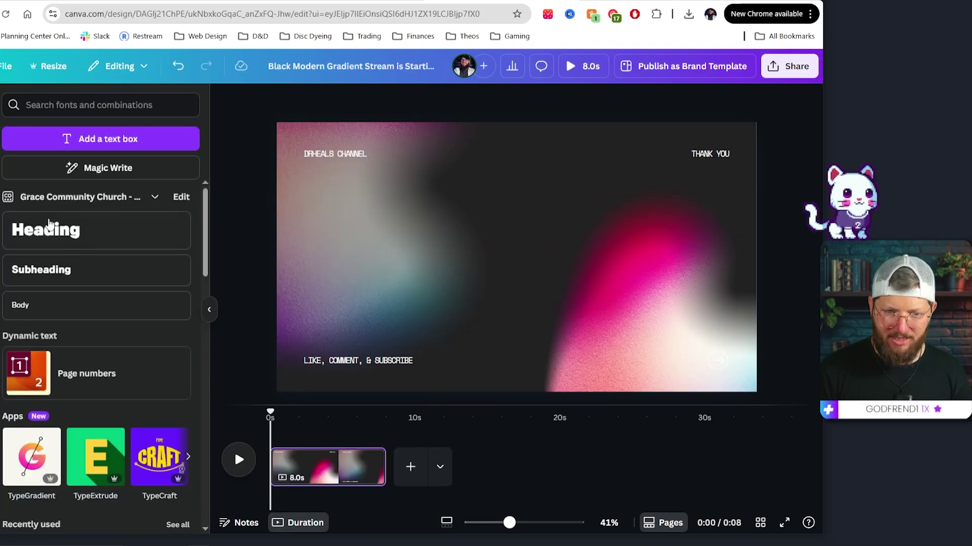
pyautogui.click(49, 228)
pyautogui.scroll(-1, 78, 314)
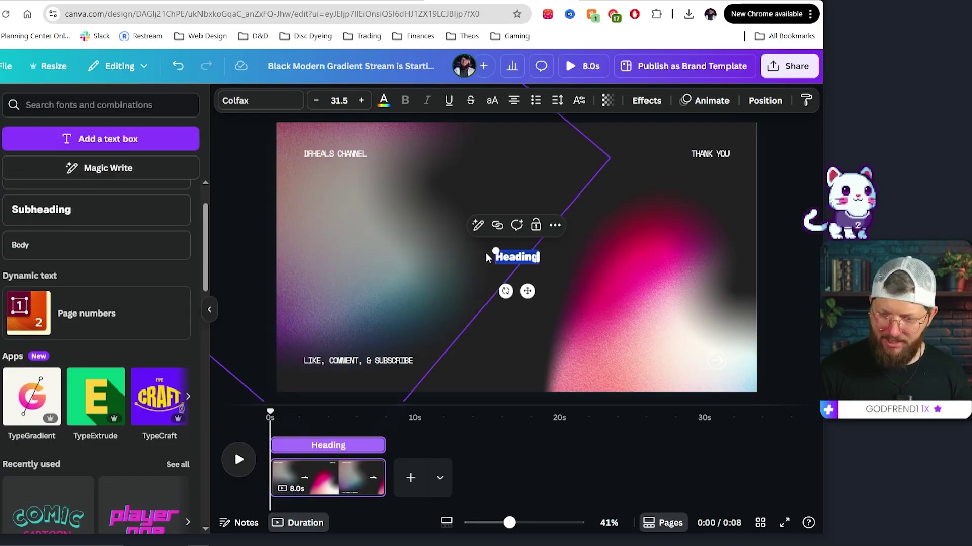
pyautogui.click(798, 273)
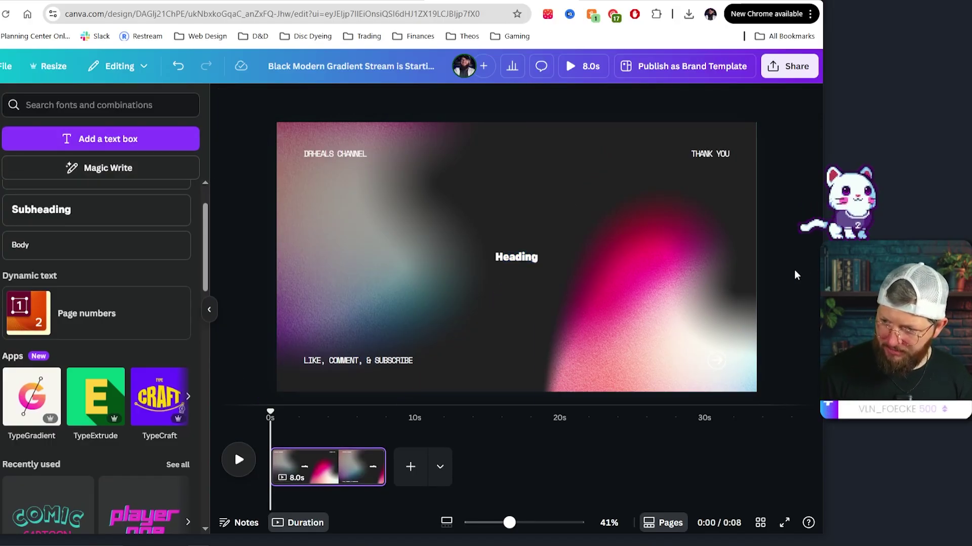
# Change the heading to 'TEXT', enlarge it and centre it on the page
pyautogui.doubleClick(510, 258)
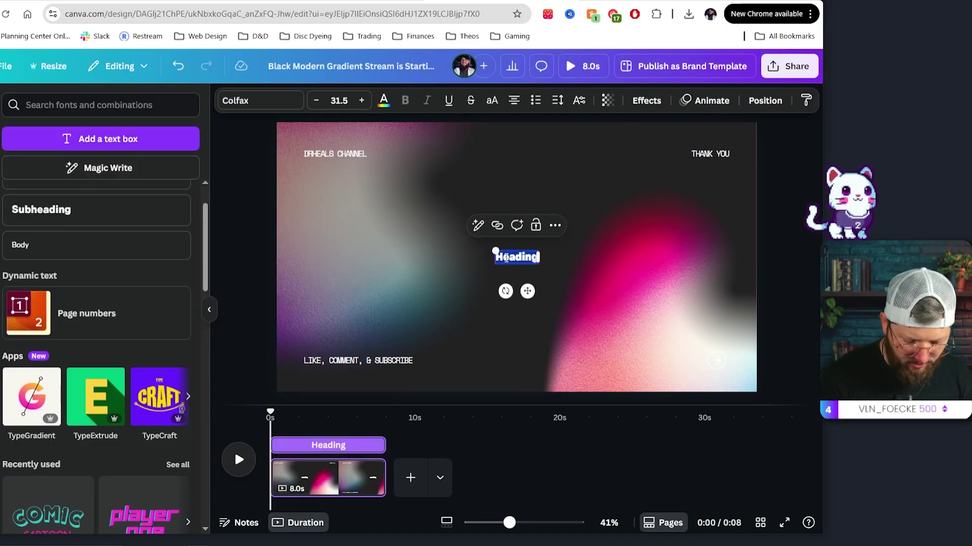
pyautogui.write('te')
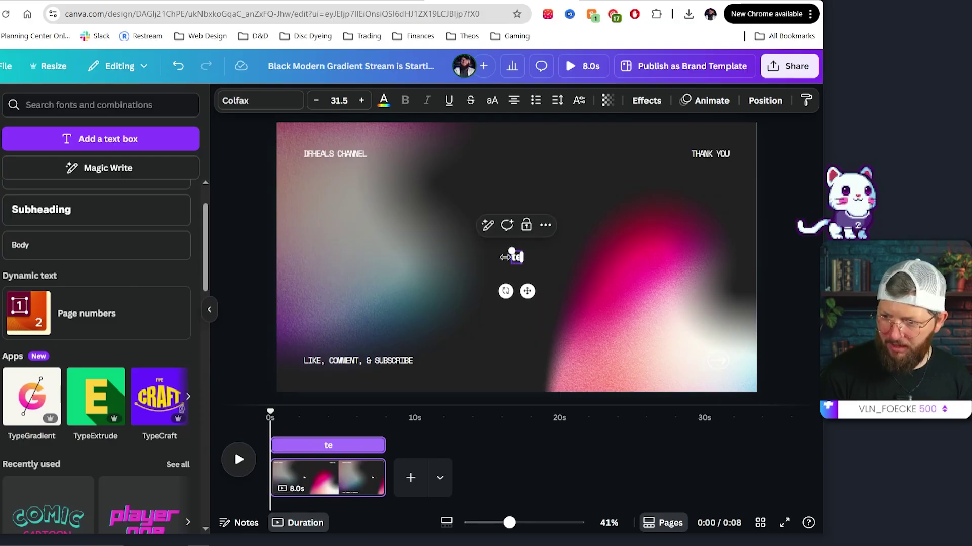
pyautogui.press('BackSpace')
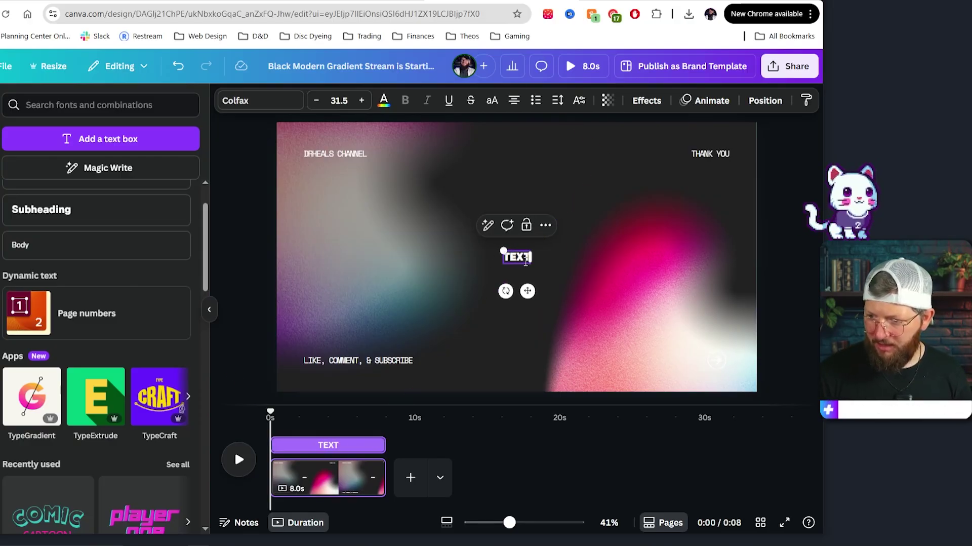
pyautogui.moveTo(530, 263); pyautogui.dragTo(603, 299)
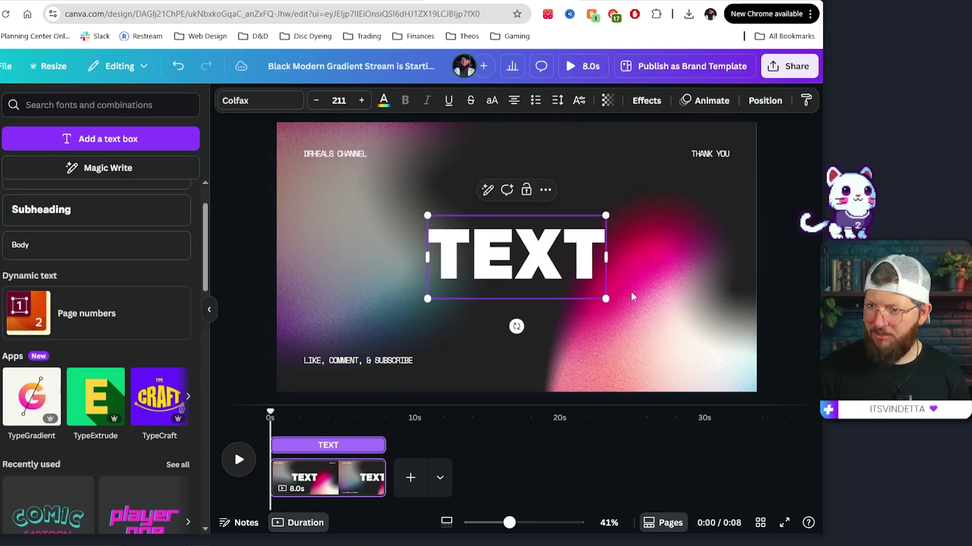
pyautogui.click(775, 283)
pyautogui.click(551, 264)
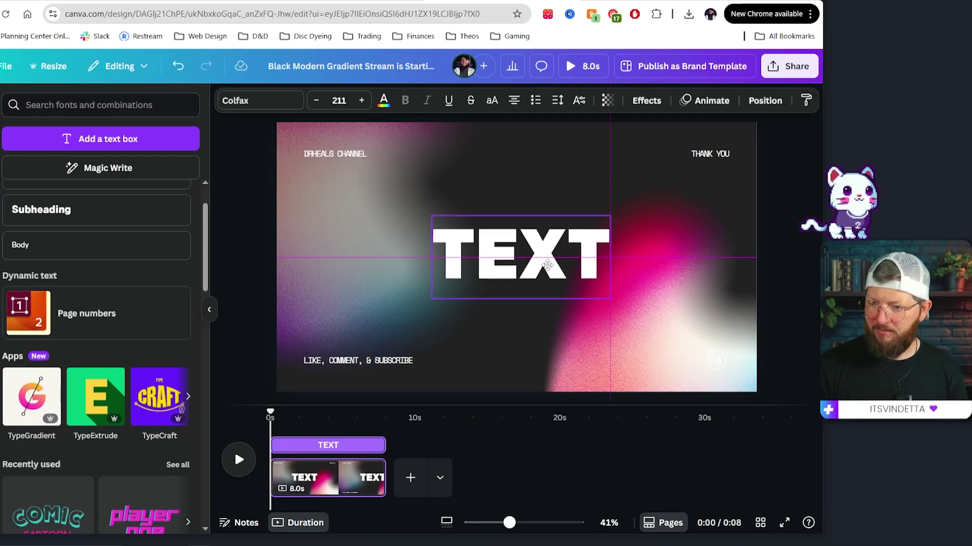
pyautogui.click(788, 287)
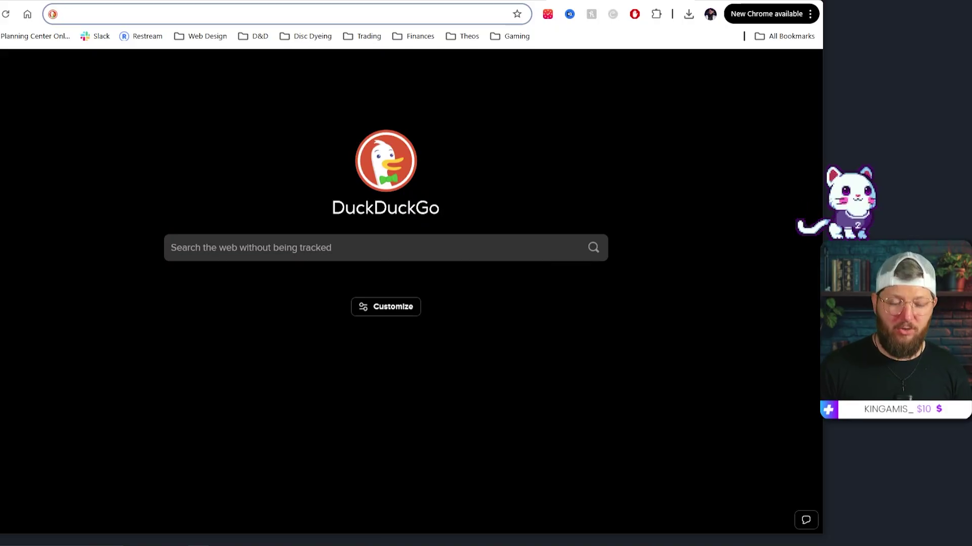
# Load sheets.google.com in Chrome to reach the Google Sheets home page
pyautogui.write('sheets.googl')
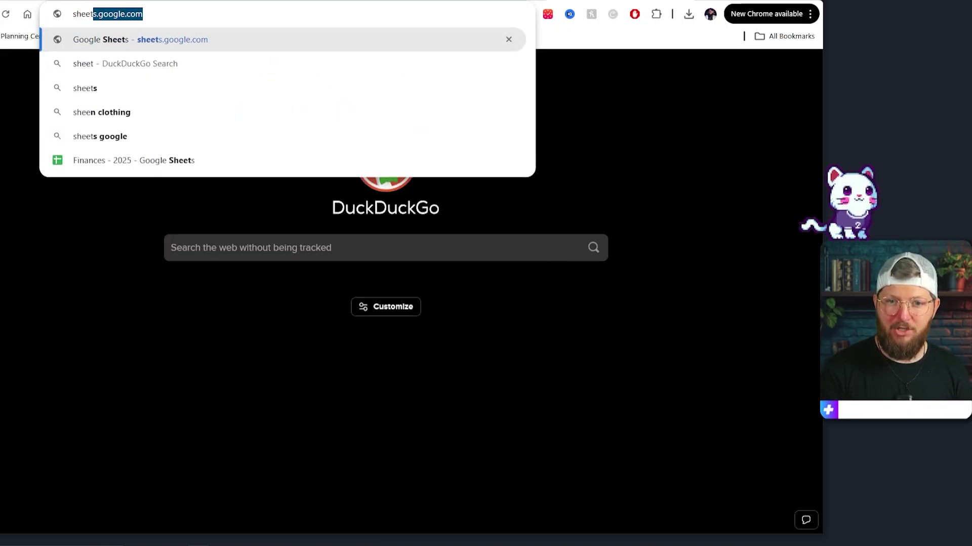
pyautogui.write('e.com')
pyautogui.press('Return')
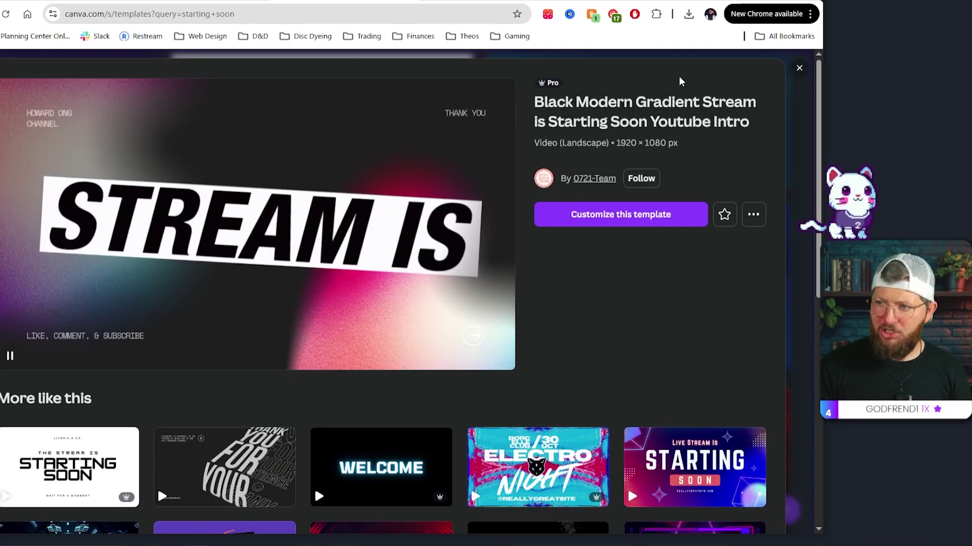
pyautogui.click(798, 68)
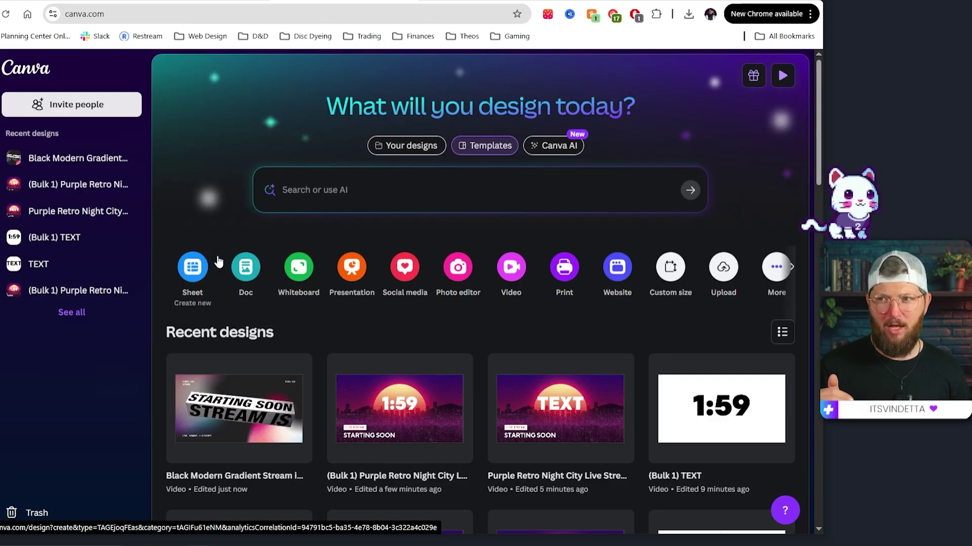
pyautogui.click(194, 277)
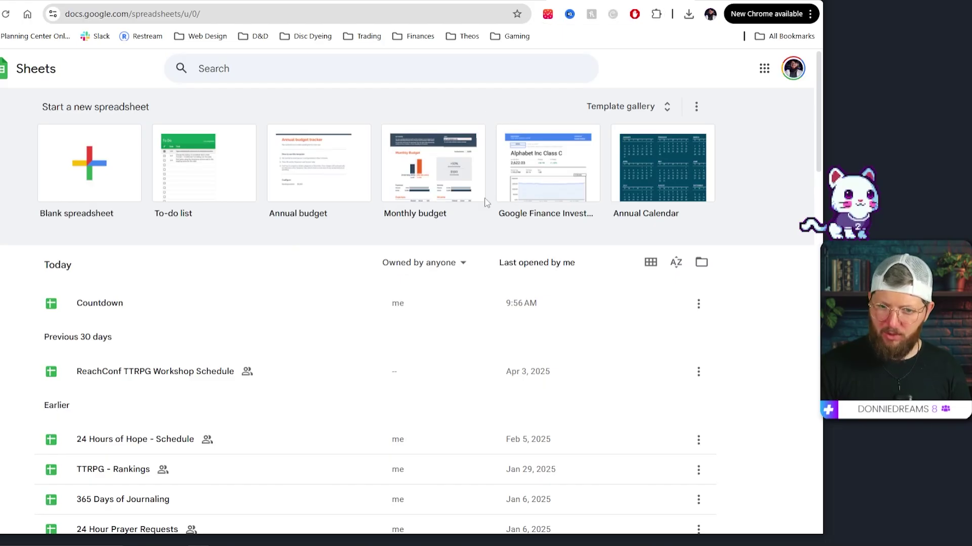
# In a new blank spreadsheet, enter 2:00 in A1 and 1:59 in A2, then select both
pyautogui.click(78, 162)
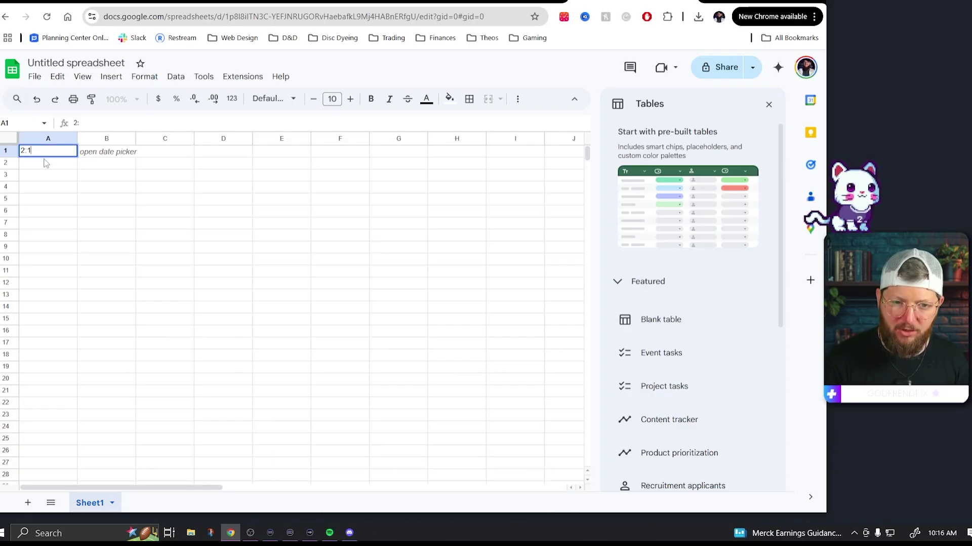
pyautogui.click(45, 169)
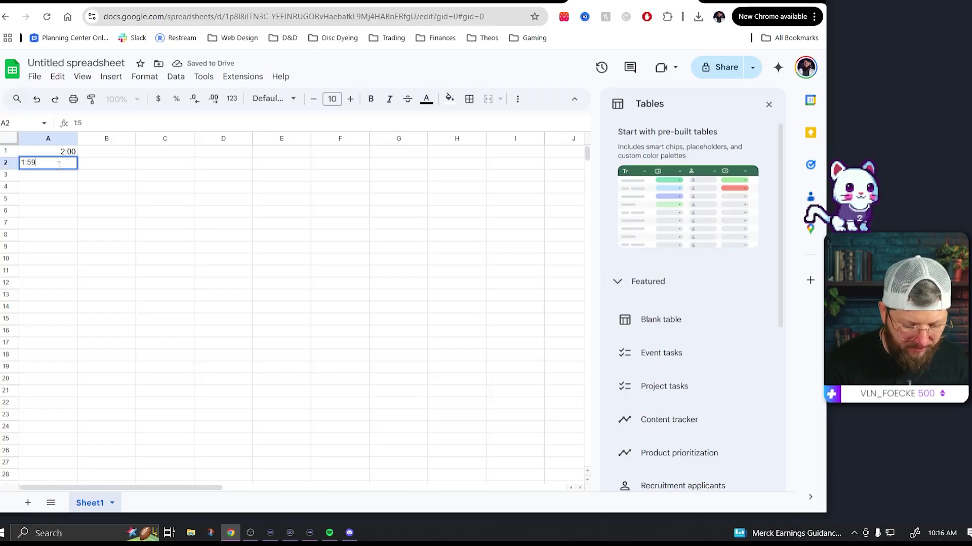
pyautogui.press('Return')
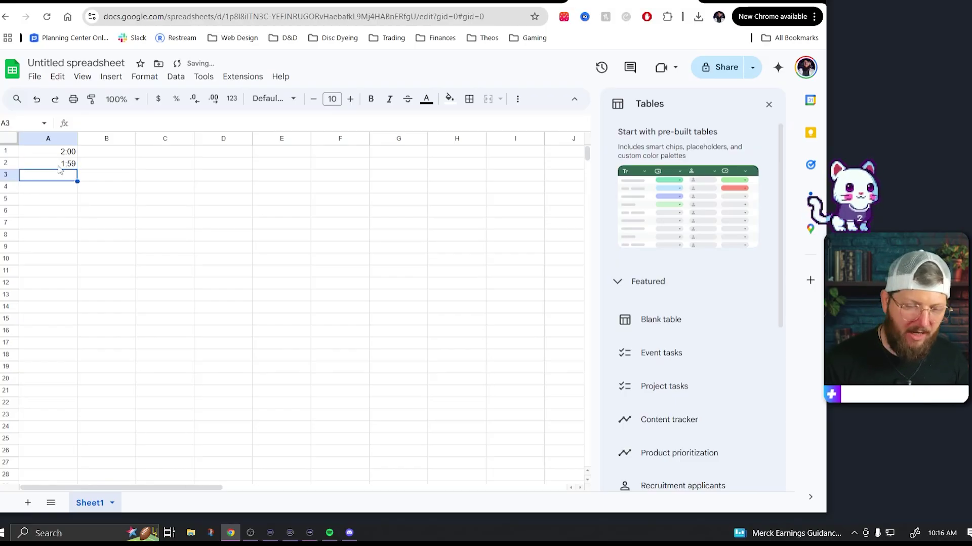
pyautogui.click(129, 185)
pyautogui.moveTo(64, 150); pyautogui.dragTo(66, 166)
pyautogui.click(155, 198)
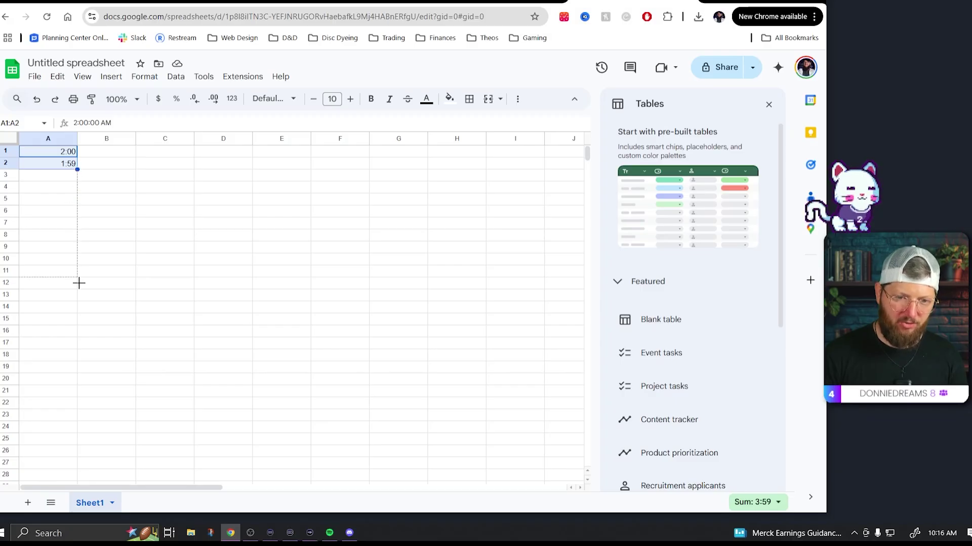
# Fill the countdown down column A with the fill handle until it reaches 0:00
pyautogui.moveTo(79, 282); pyautogui.dragTo(79, 317)
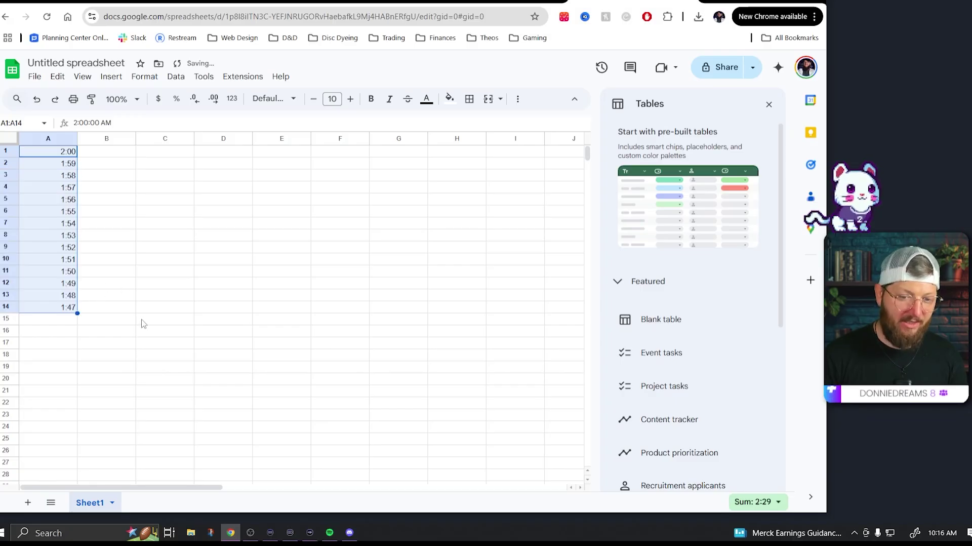
pyautogui.scroll(-3, 112, 282)
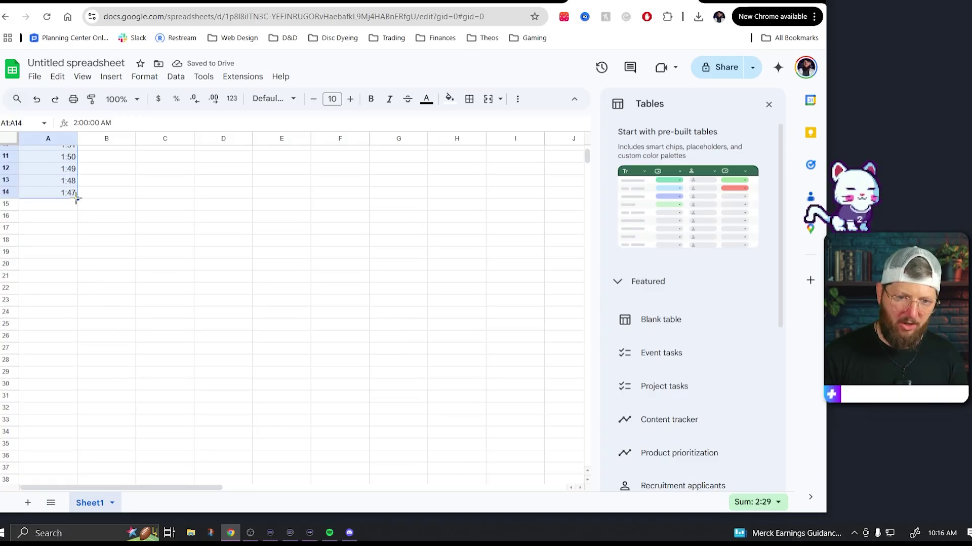
pyautogui.scroll(-20, 78, 319)
pyautogui.moveTo(79, 260); pyautogui.dragTo(77, 370)
pyautogui.scroll(-2, 72, 380)
pyautogui.scroll(-20, 73, 385)
pyautogui.scroll(4, 79, 374)
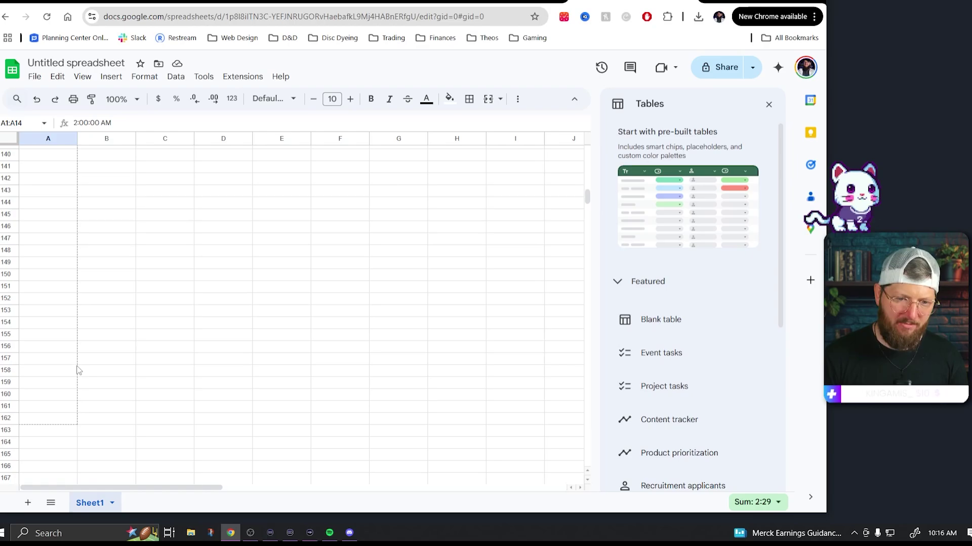
pyautogui.moveTo(76, 315); pyautogui.dragTo(77, 315)
pyautogui.scroll(4, 116, 330)
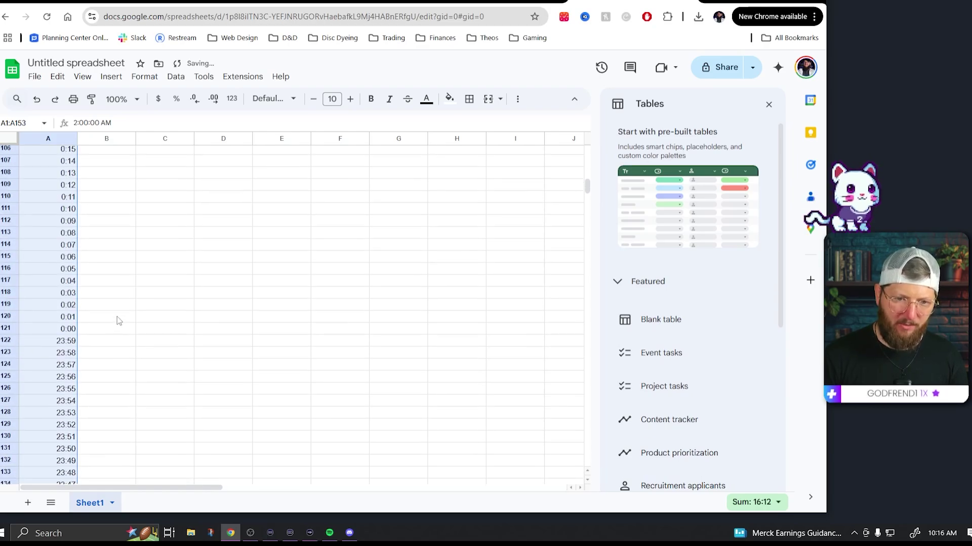
pyautogui.click(70, 334)
# Clear the extra times below 0:00 so the countdown ends at row 121
pyautogui.scroll(-1, 87, 338)
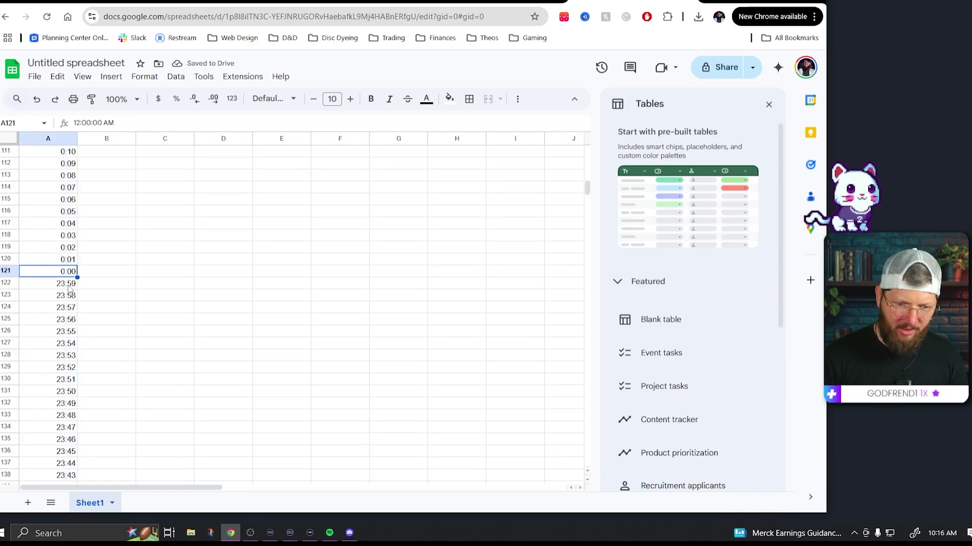
pyautogui.moveTo(70, 286); pyautogui.dragTo(64, 374)
pyautogui.press('Delete')
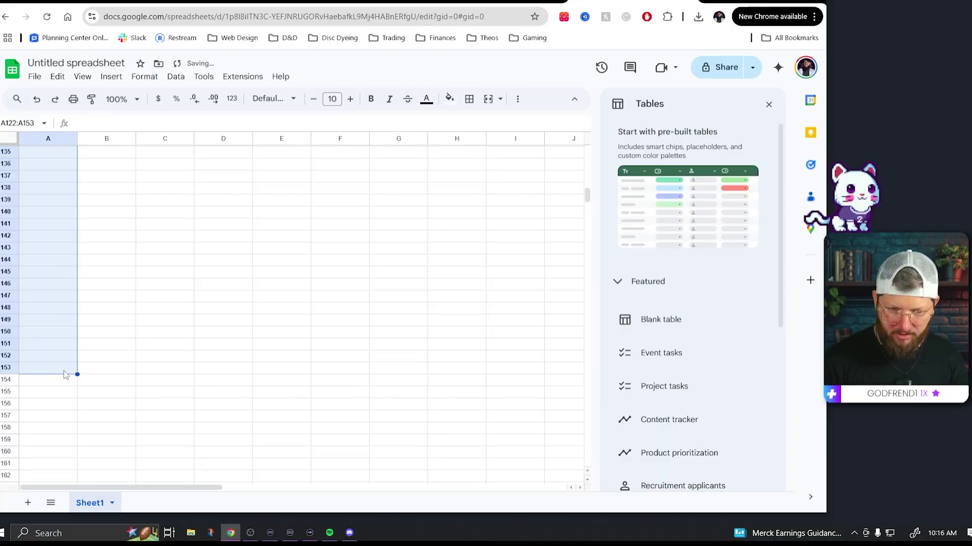
pyautogui.scroll(10, 102, 350)
pyautogui.click(130, 327)
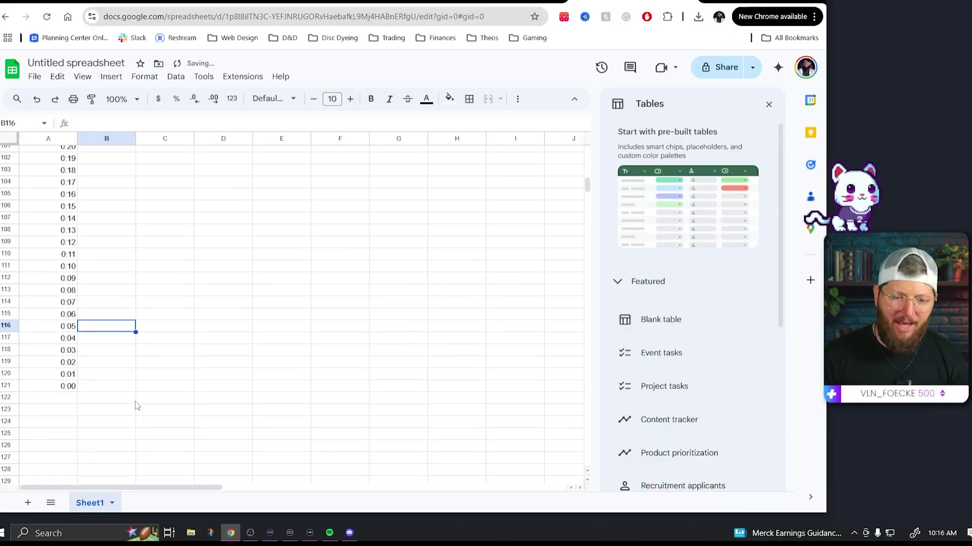
pyautogui.scroll(20, 81, 213)
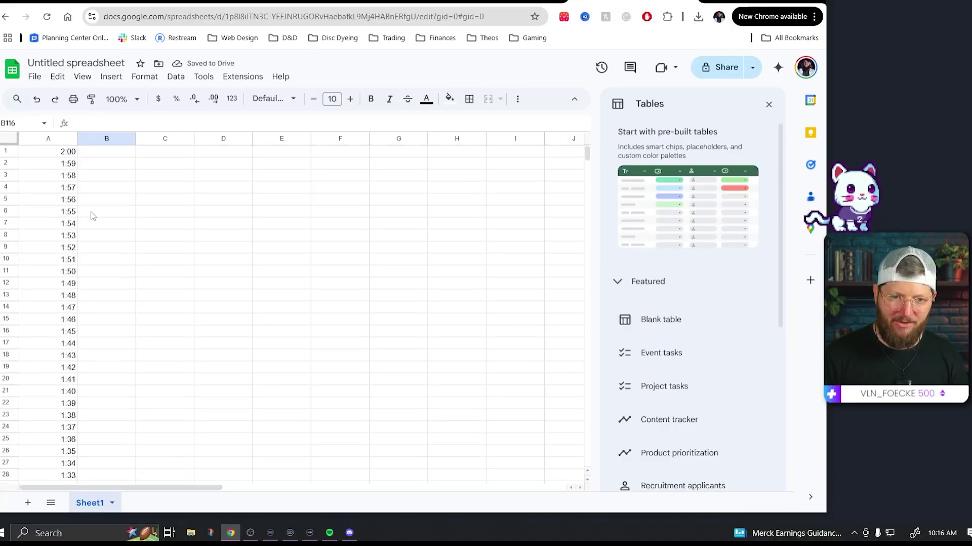
pyautogui.scroll(-20, 81, 213)
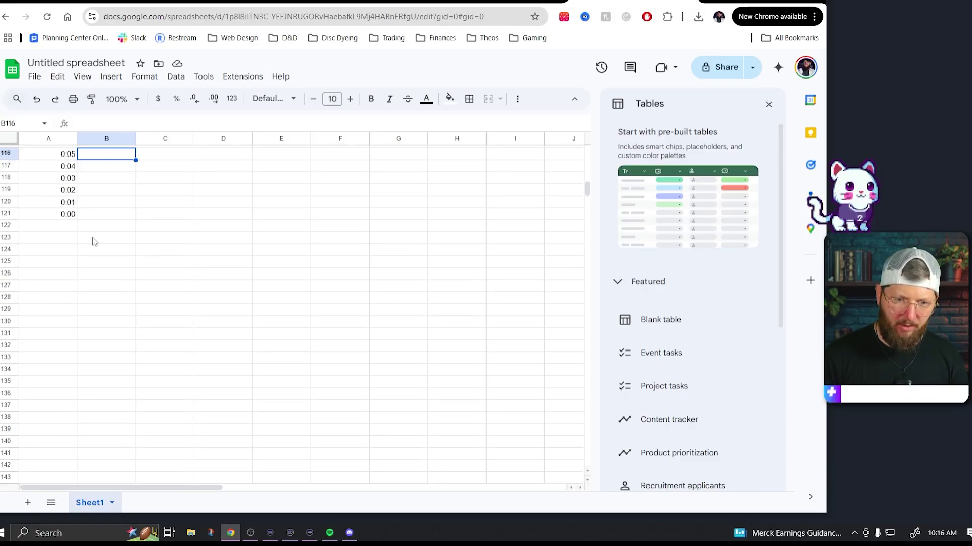
pyautogui.scroll(6, 152, 235)
# Download the sheet as a Comma Separated Values (.csv) file from the File menu
pyautogui.click(36, 77)
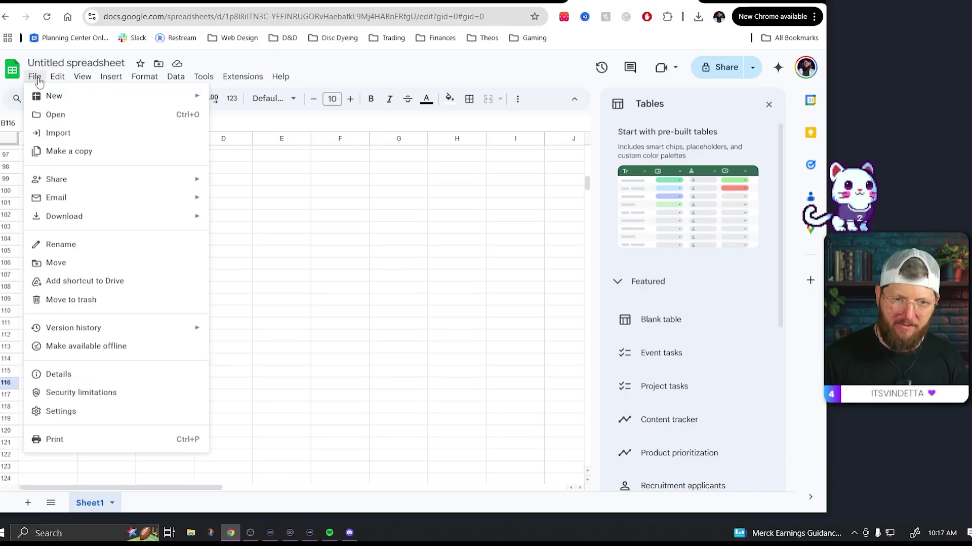
pyautogui.moveTo(71, 218)
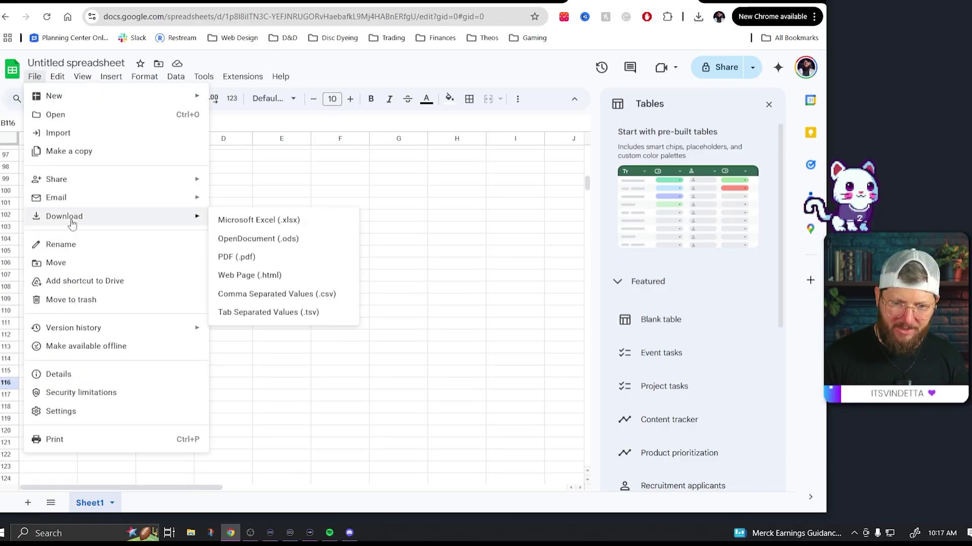
pyautogui.click(303, 296)
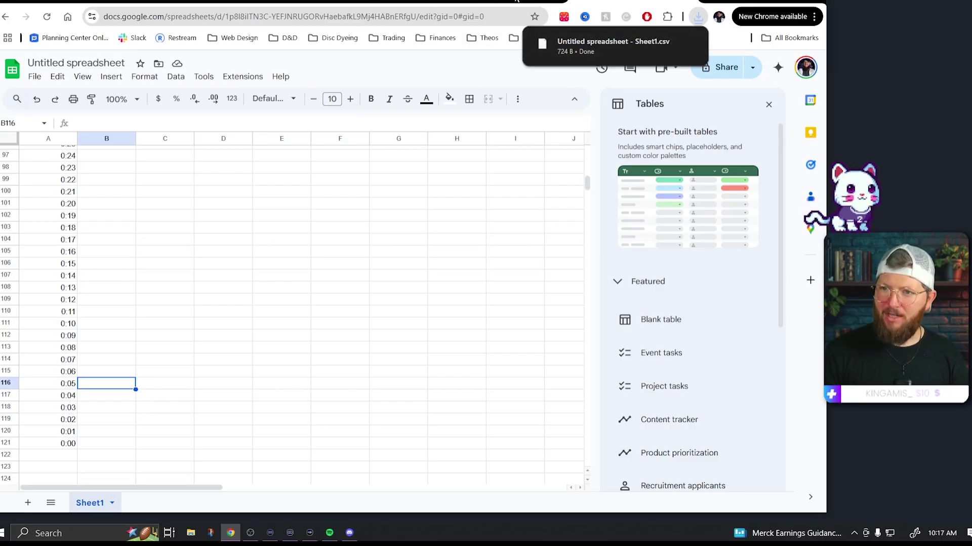
# Back in Canva, find 'bulk create' among Apps and open the Bulk create app
pyautogui.click(516, 2)
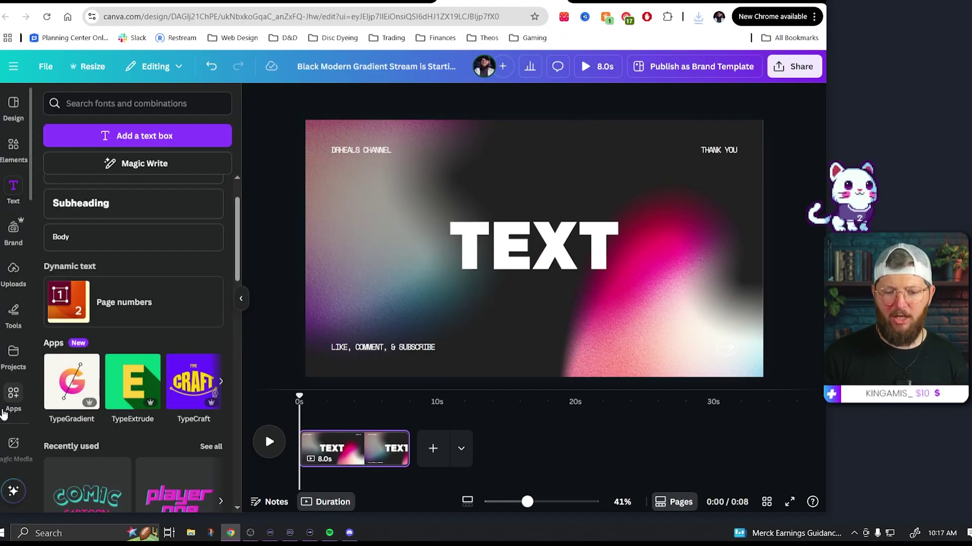
pyautogui.click(11, 398)
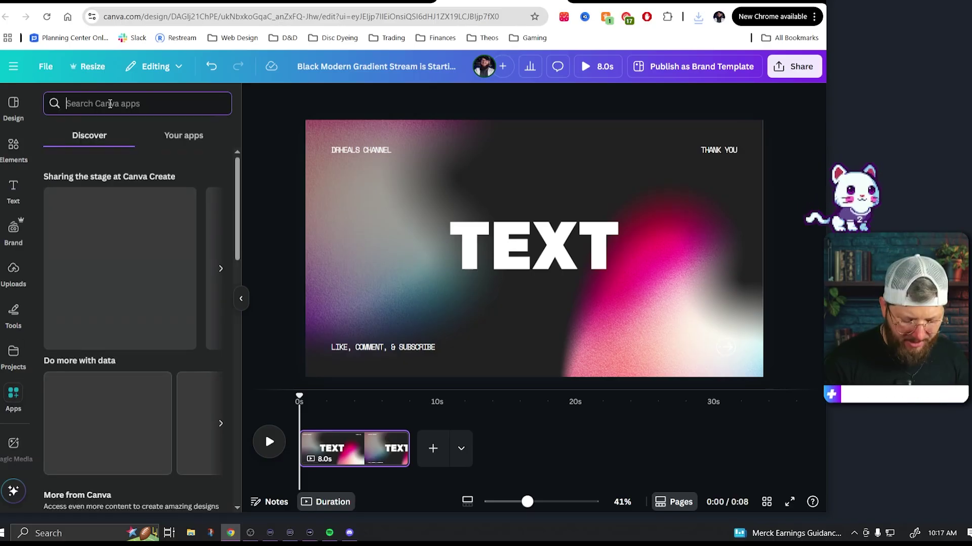
pyautogui.write('bulk create')
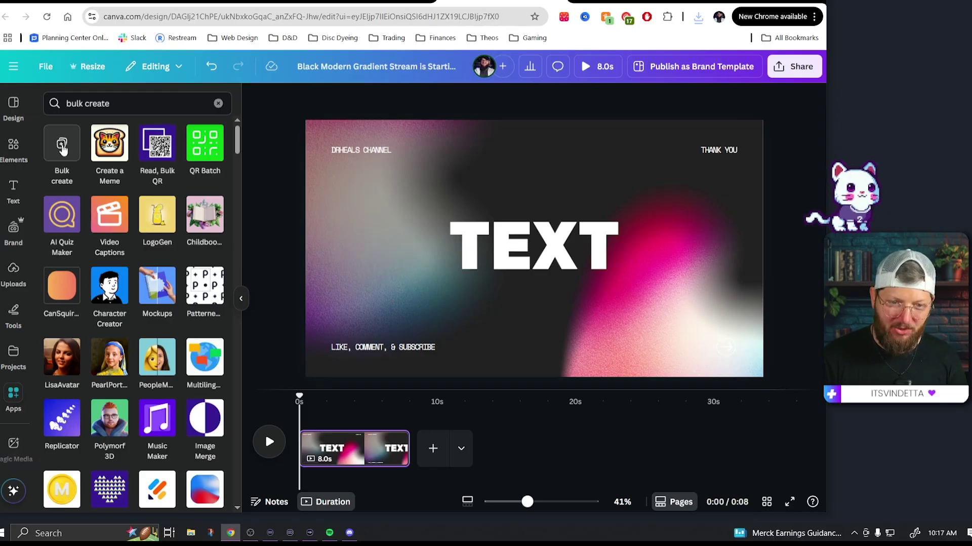
pyautogui.click(62, 148)
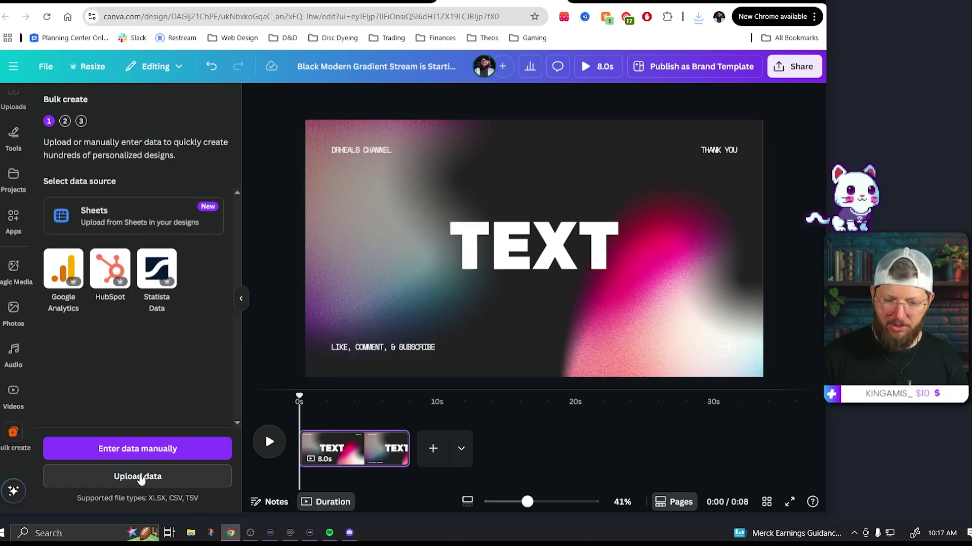
# Upload the countdown CSV and connect the TEXT heading to its 2:00 data field
pyautogui.click(132, 477)
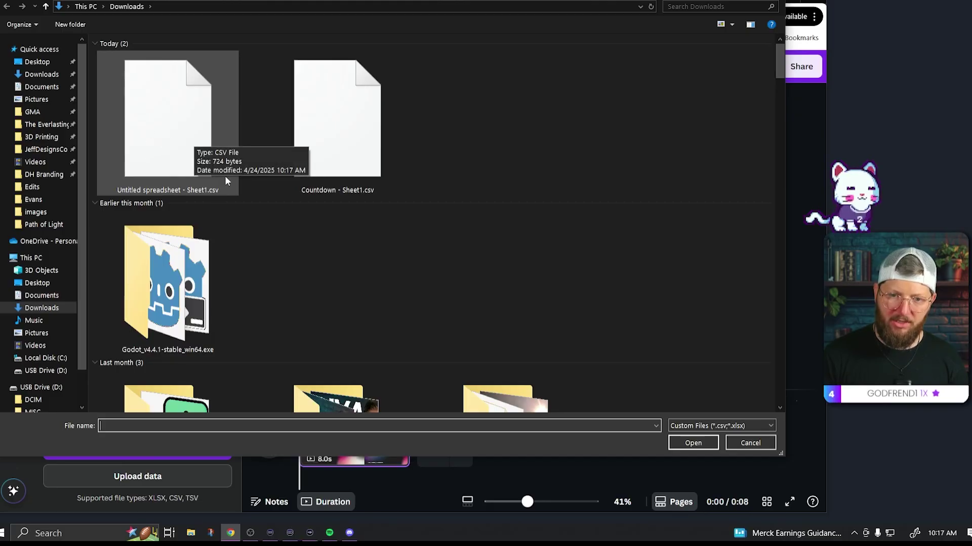
pyautogui.doubleClick(207, 192)
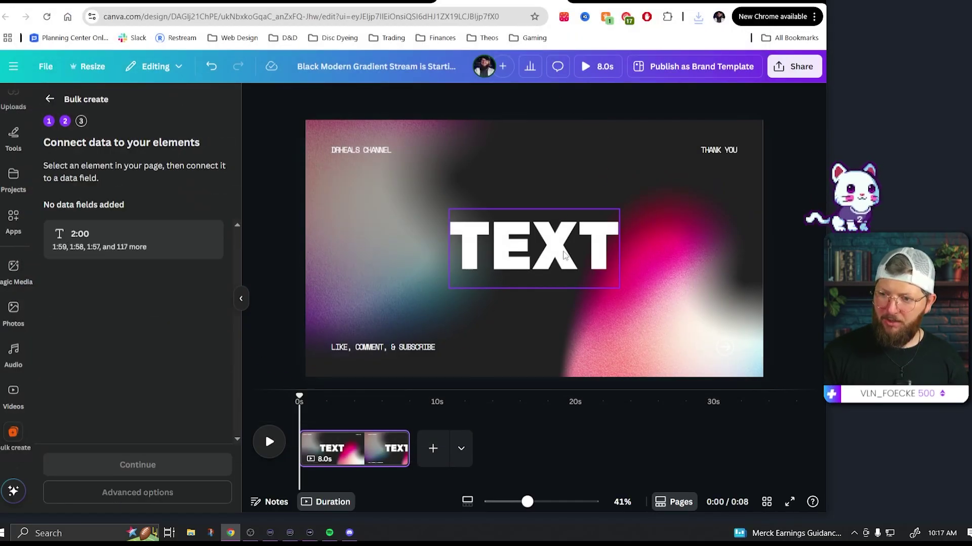
pyautogui.click(561, 250)
pyautogui.click(581, 186)
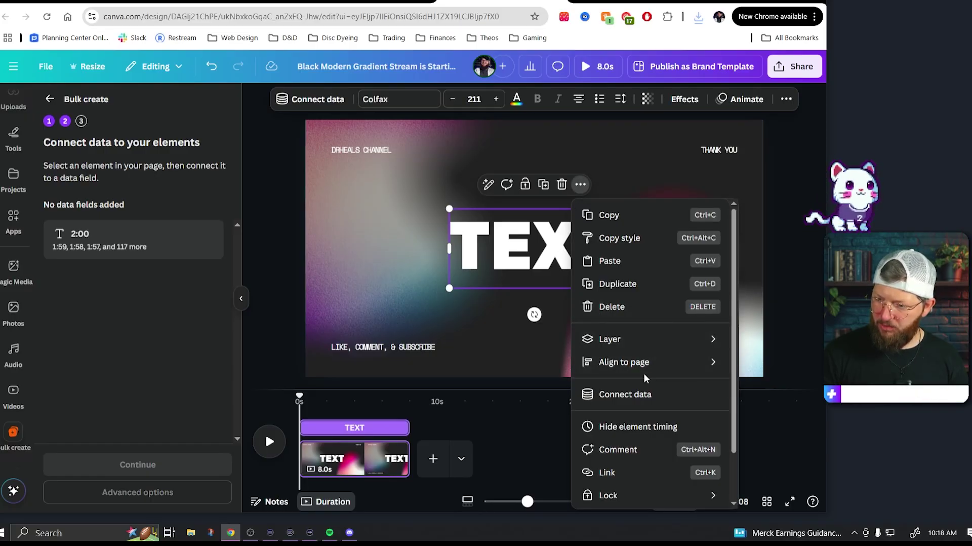
pyautogui.click(628, 395)
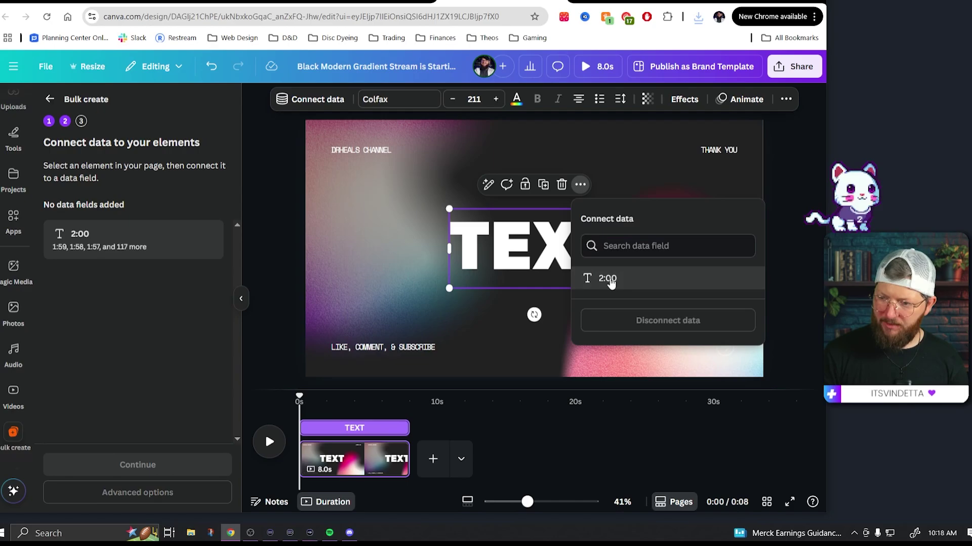
pyautogui.click(610, 278)
# Generate the 120 countdown designs and open the resulting (Bulk 1) Black Modern design
pyautogui.click(137, 464)
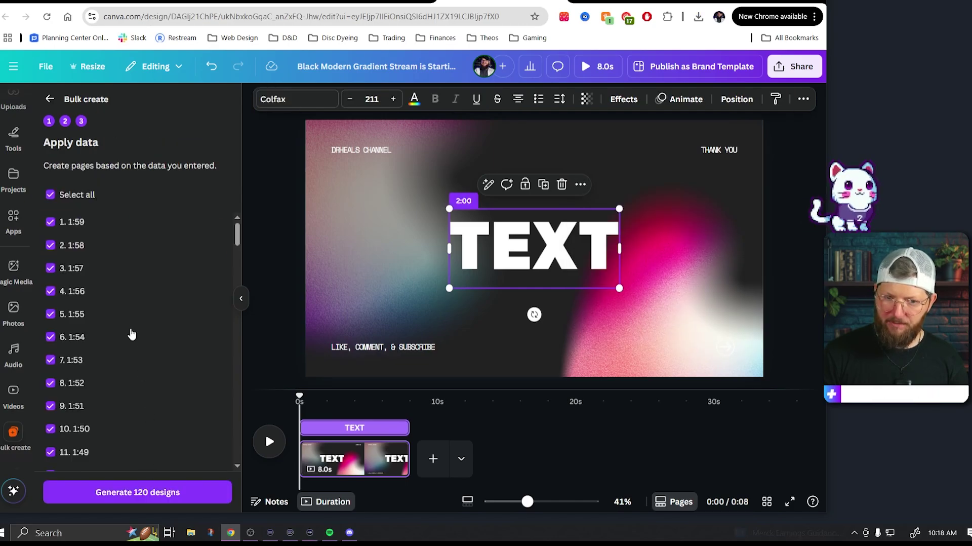
pyautogui.scroll(-2, 66, 353)
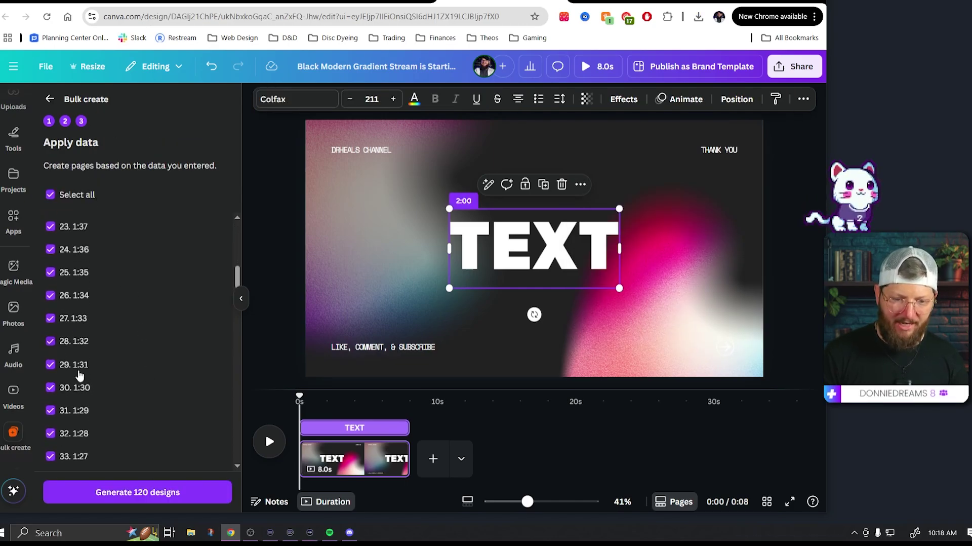
pyautogui.scroll(2, 126, 356)
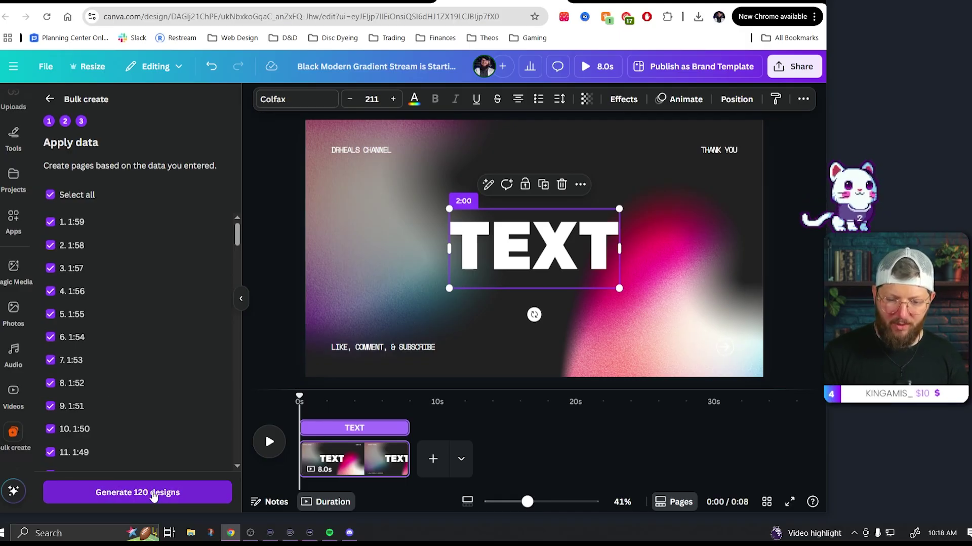
pyautogui.click(154, 495)
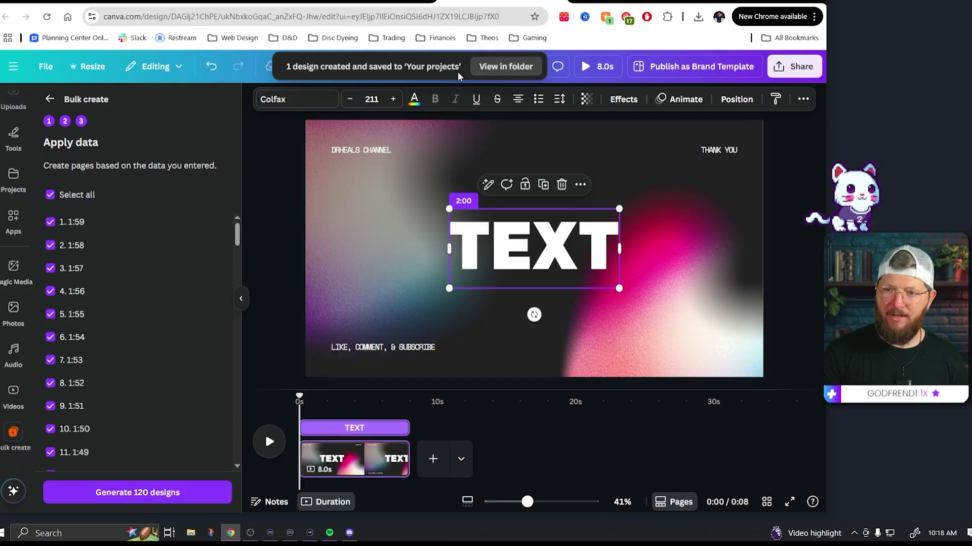
pyautogui.click(507, 68)
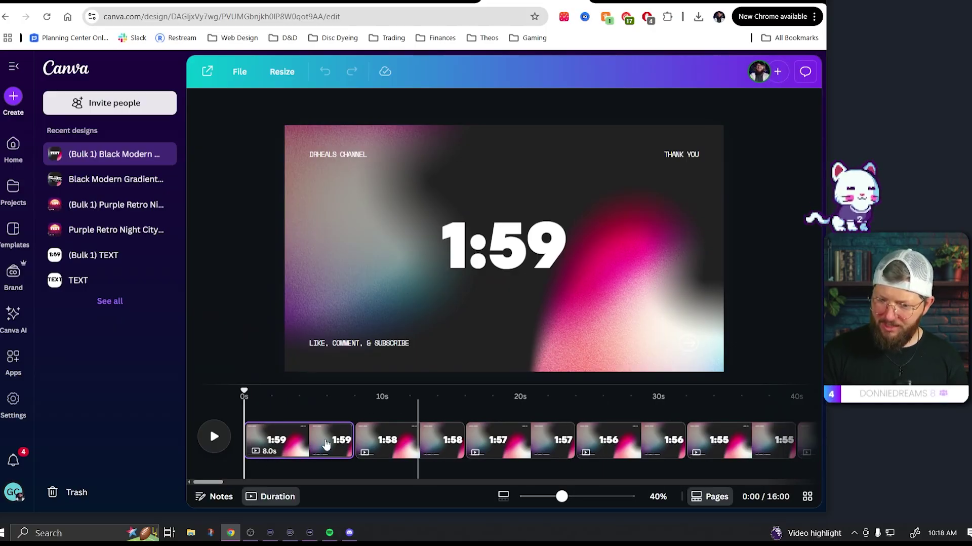
# Set every page to 1.0s with Apply to all pages, then play and pause the countdown
pyautogui.click(295, 440)
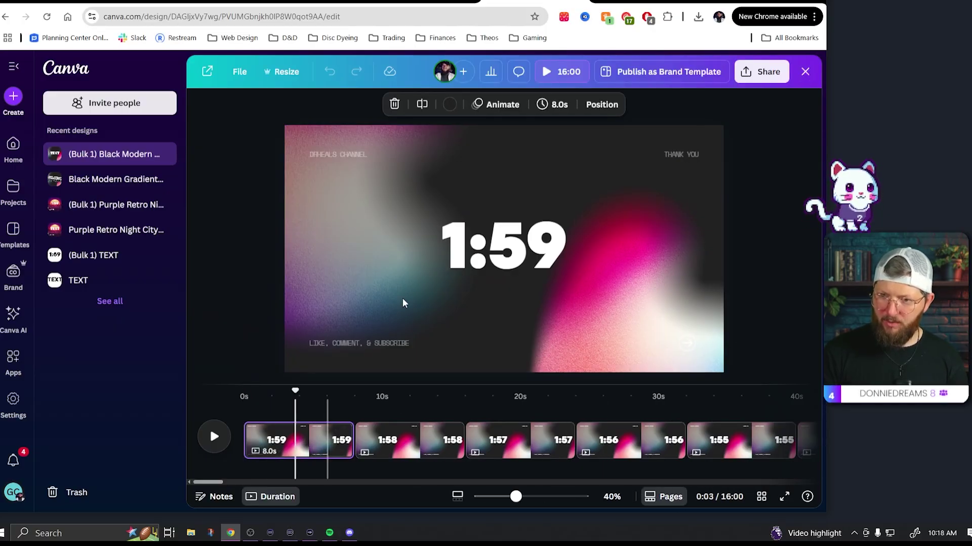
pyautogui.click(556, 106)
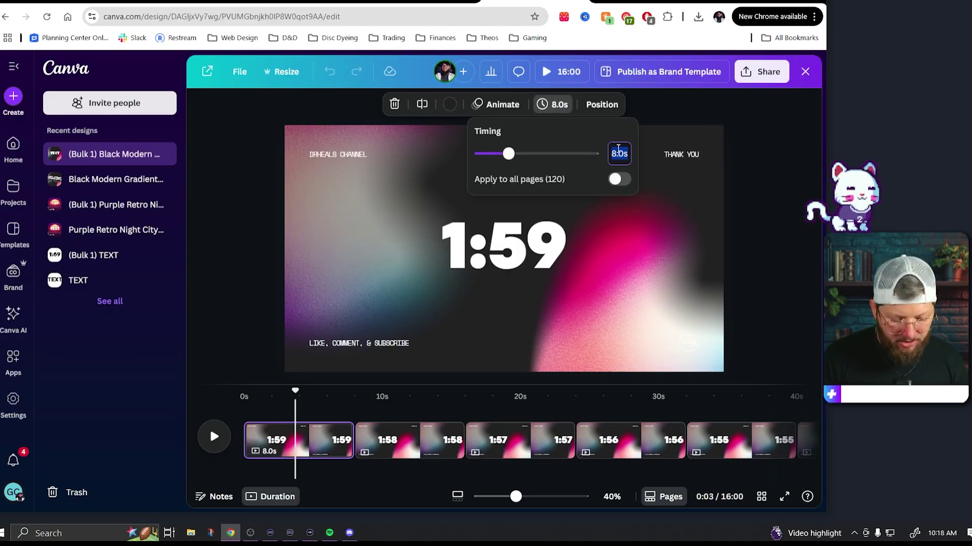
pyautogui.press('BackSpace')
pyautogui.write('1')
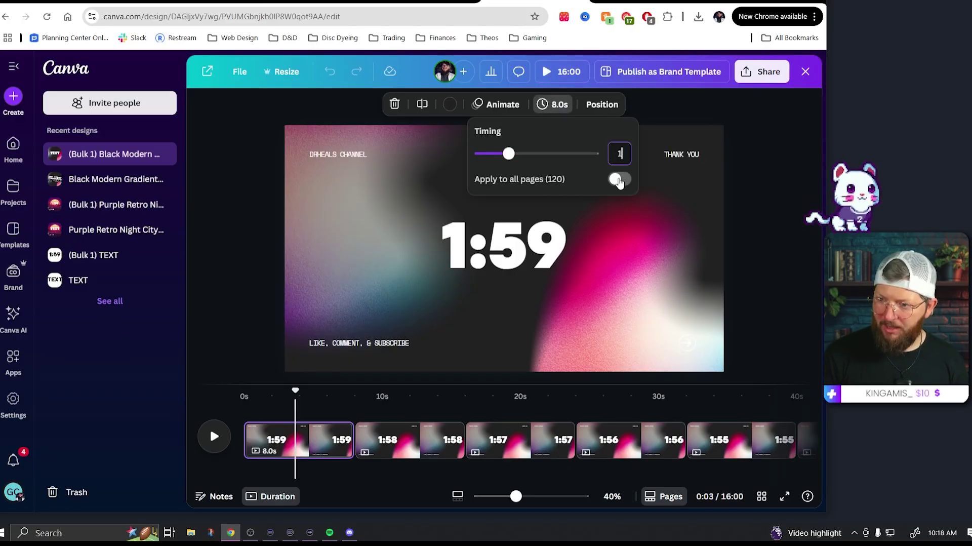
pyautogui.click(620, 180)
pyautogui.click(226, 402)
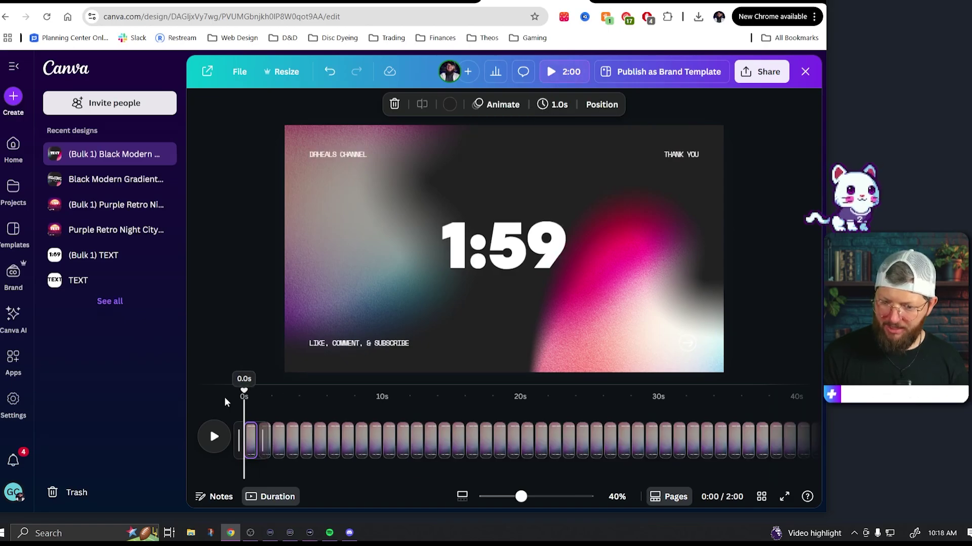
pyautogui.press('space')
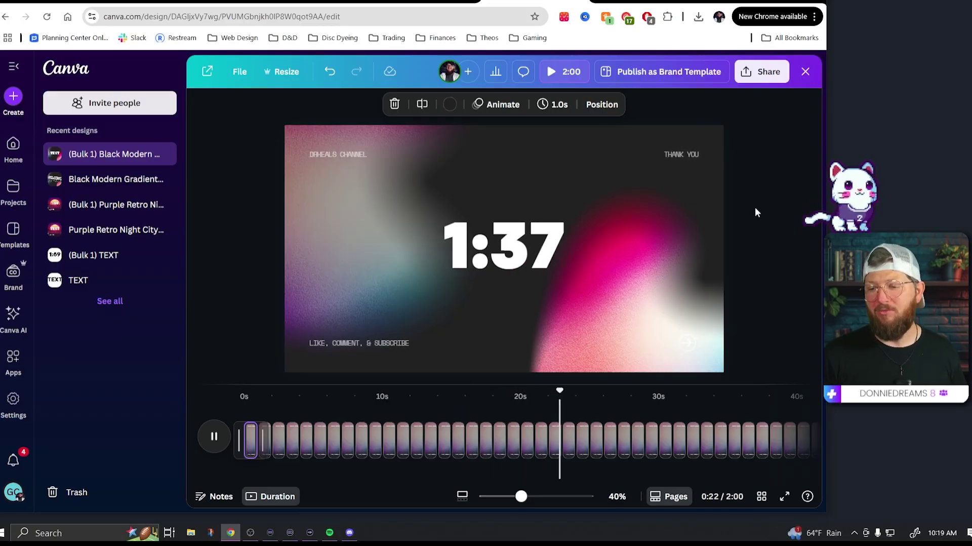
pyautogui.press('space')
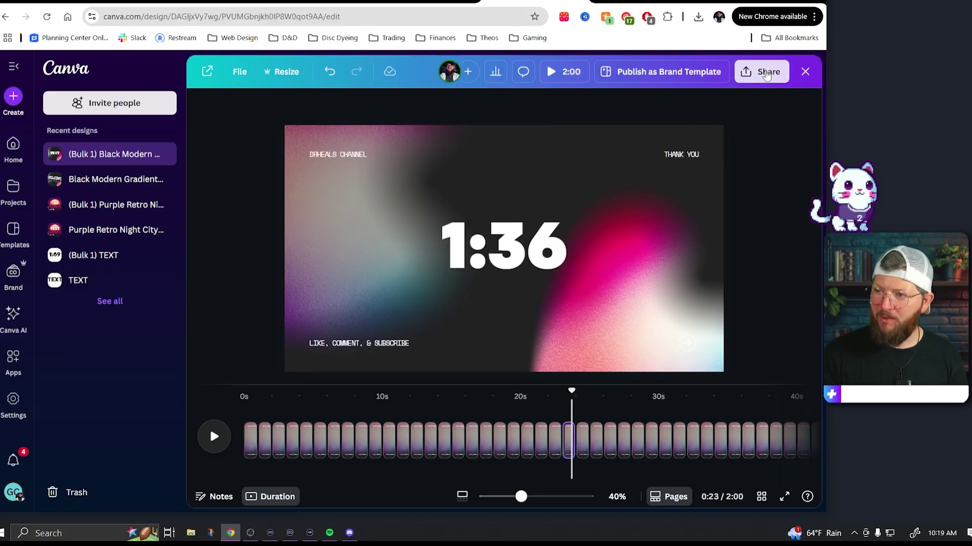
# Download pages 1–120 of the Black Modern Gradient countdown as a 1080p MP4 video
pyautogui.click(767, 73)
pyautogui.click(613, 308)
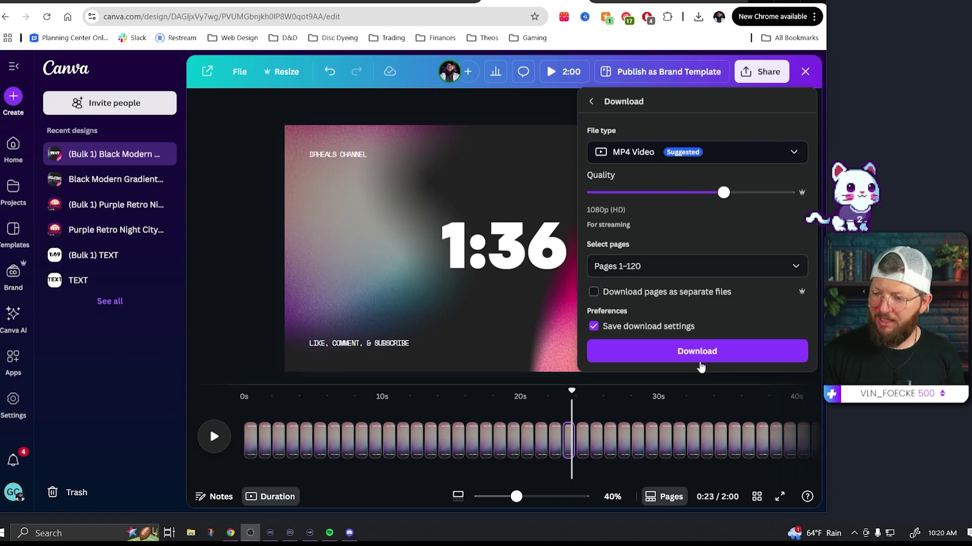
pyautogui.click(236, 268)
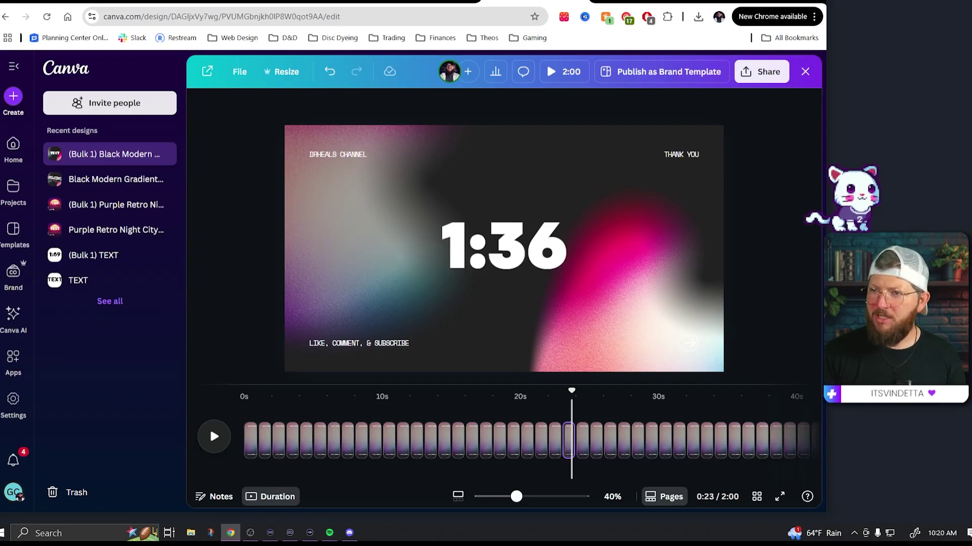
pyautogui.click(540, 2)
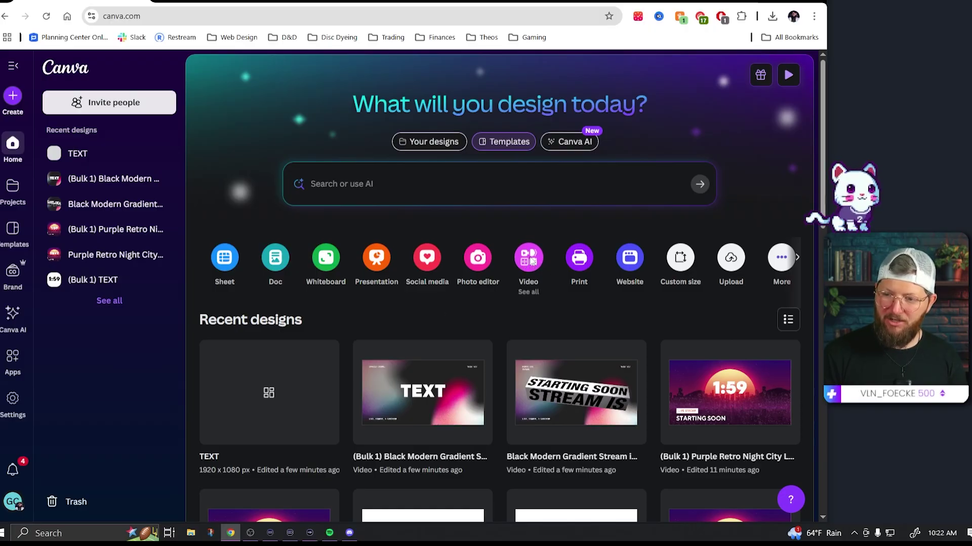
# Create a blank Video (Landscape) 1920×1080 design from the Canva home page
pyautogui.click(531, 260)
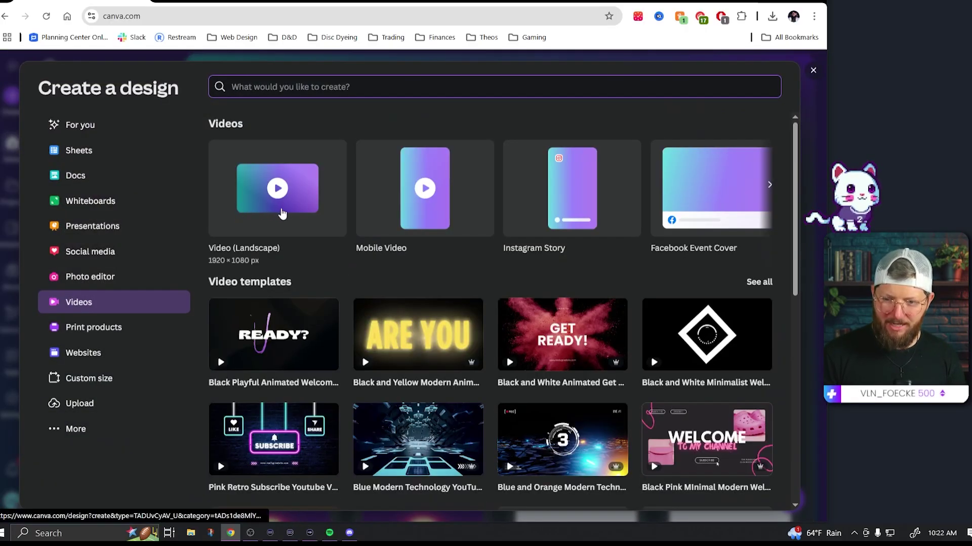
pyautogui.click(282, 213)
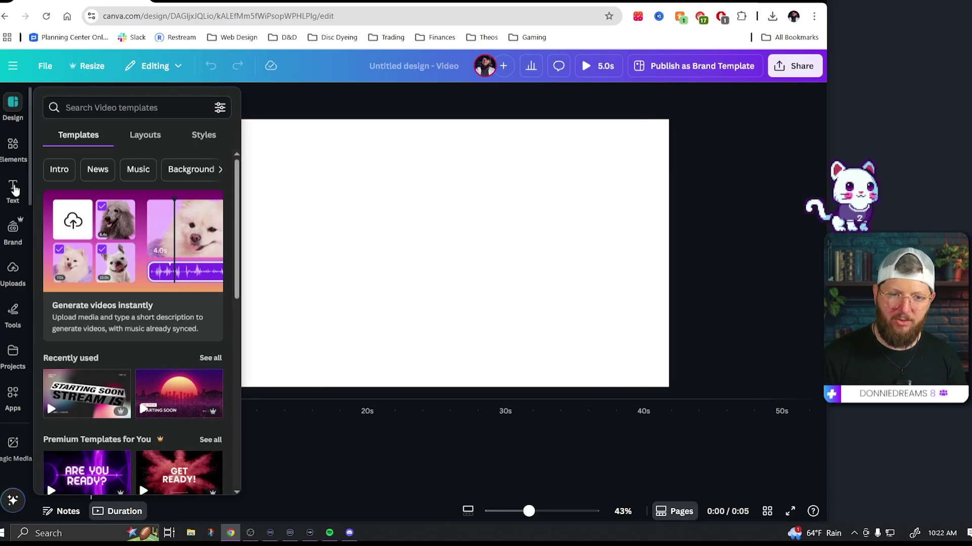
# Add a heading reading 'TEXT' and enlarge it to fill the page
pyautogui.click(14, 189)
pyautogui.click(109, 223)
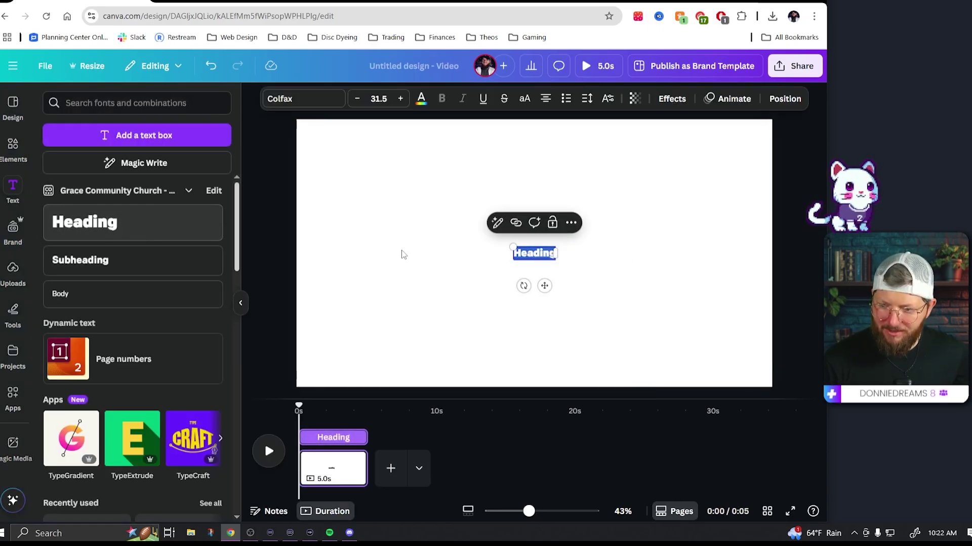
pyautogui.write('TEXT')
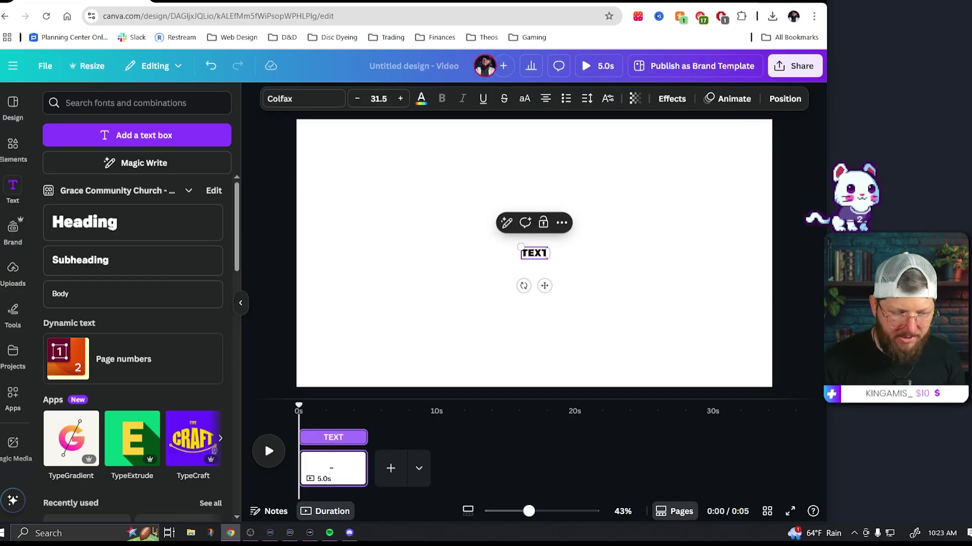
pyautogui.press('Escape')
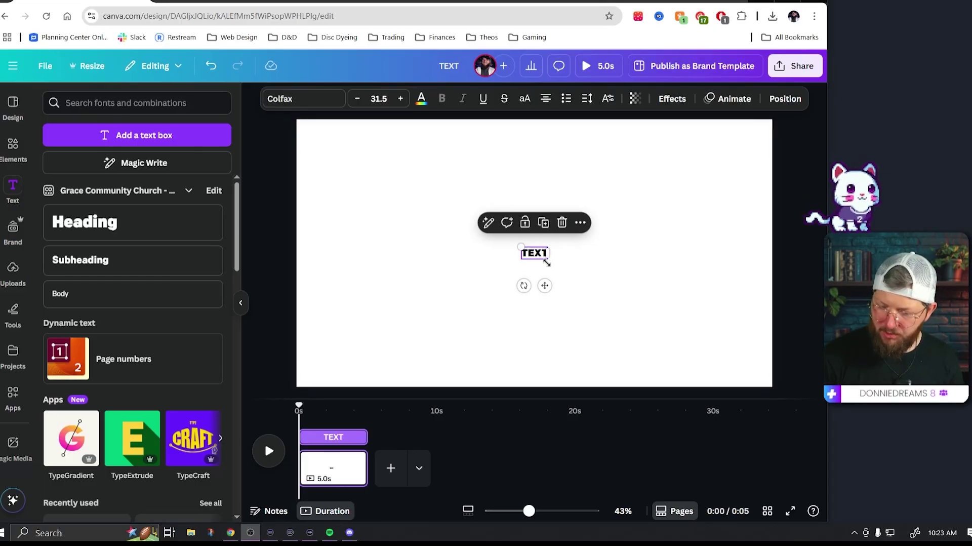
pyautogui.moveTo(547, 262); pyautogui.dragTo(755, 398)
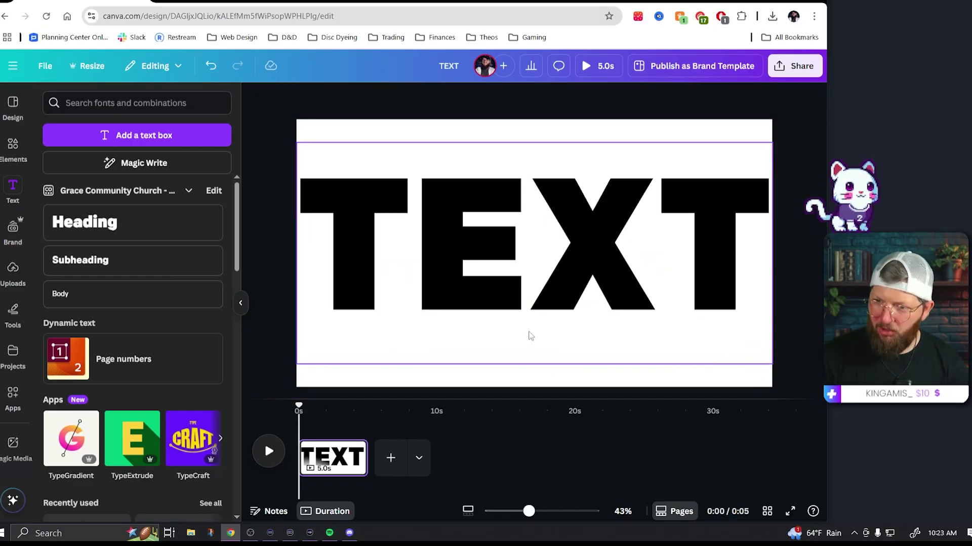
# Set the page background to bright green #24FF00
pyautogui.click(418, 126)
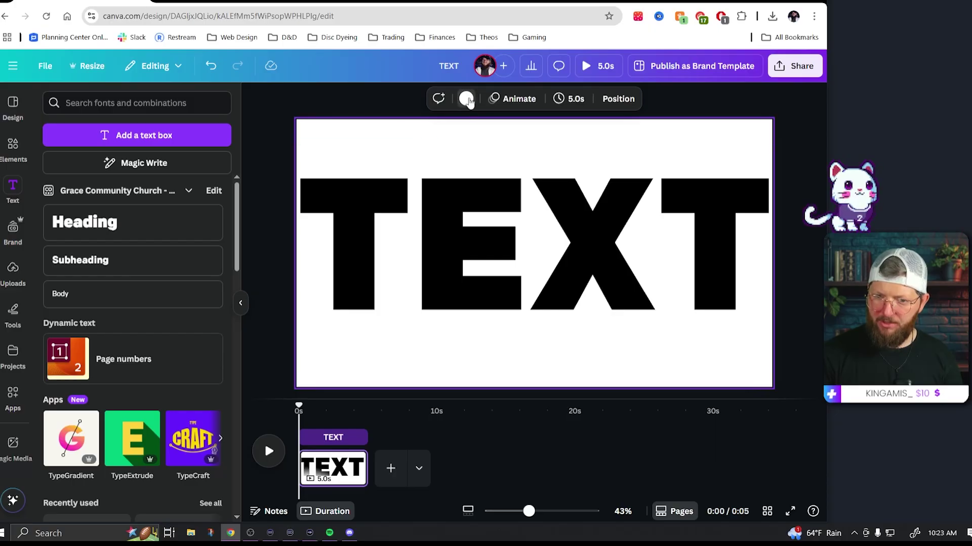
pyautogui.click(466, 98)
pyautogui.click(56, 185)
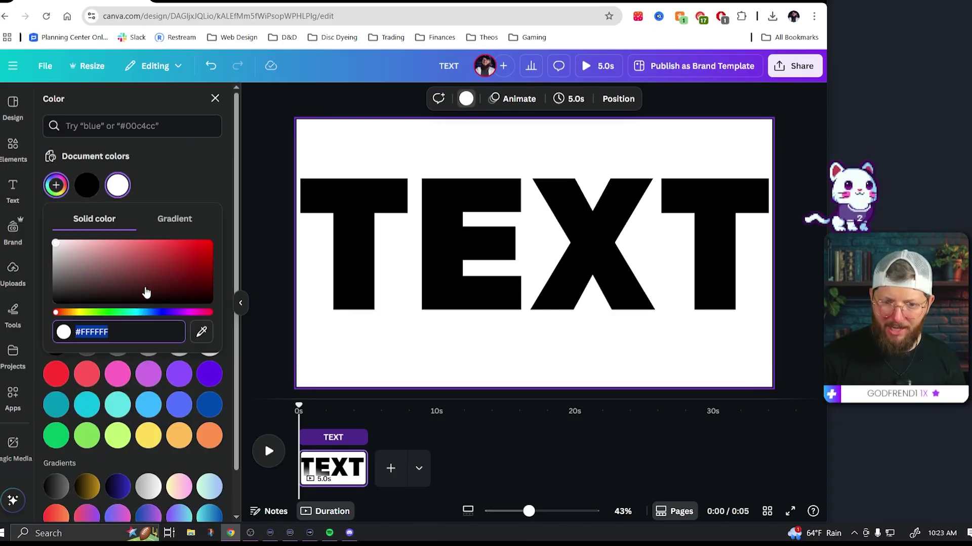
pyautogui.click(103, 313)
pyautogui.moveTo(166, 281); pyautogui.dragTo(222, 208)
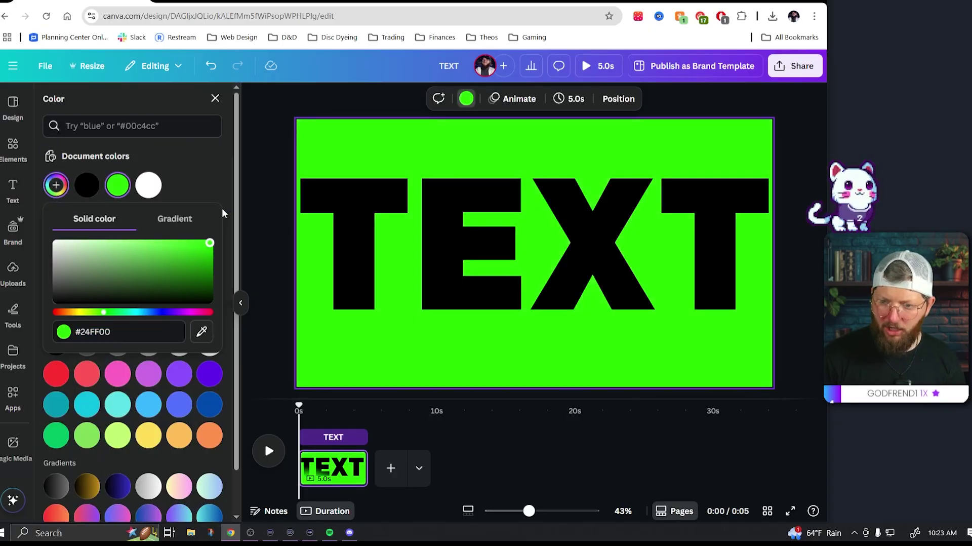
# Make the TEXT heading white
pyautogui.click(473, 235)
pyautogui.click(421, 98)
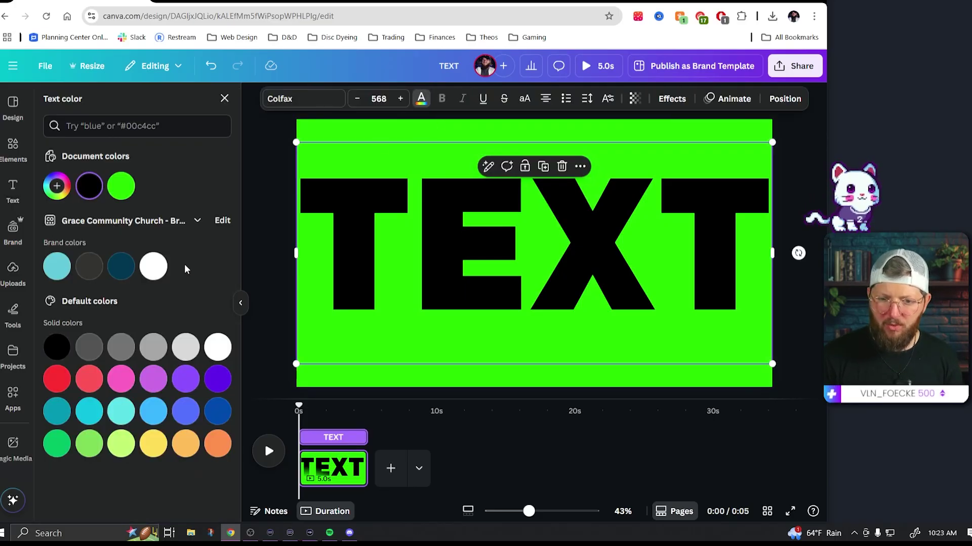
pyautogui.click(154, 266)
pyautogui.click(277, 240)
pyautogui.click(275, 227)
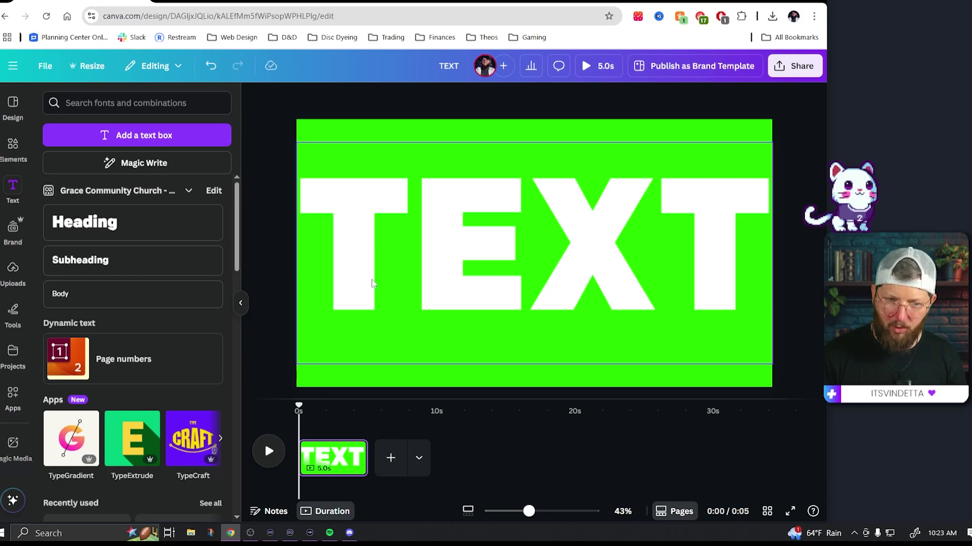
# Open the Bulk create app and upload the countdown CSV data file
pyautogui.click(11, 398)
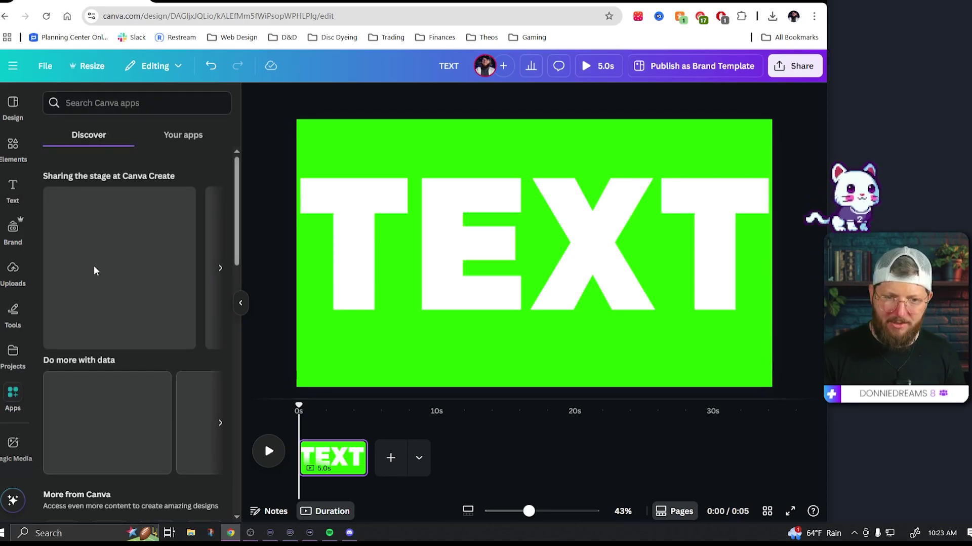
pyautogui.click(119, 103)
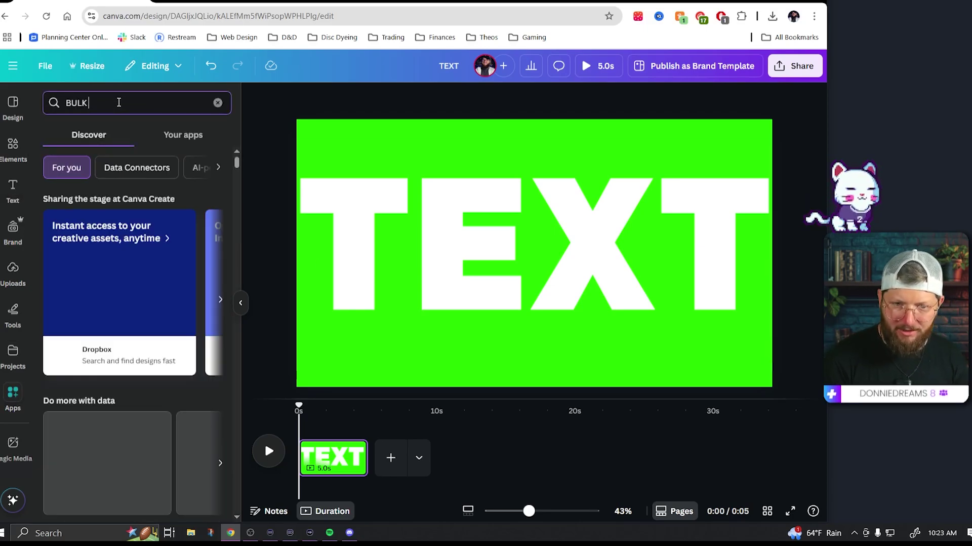
pyautogui.write('CREATE')
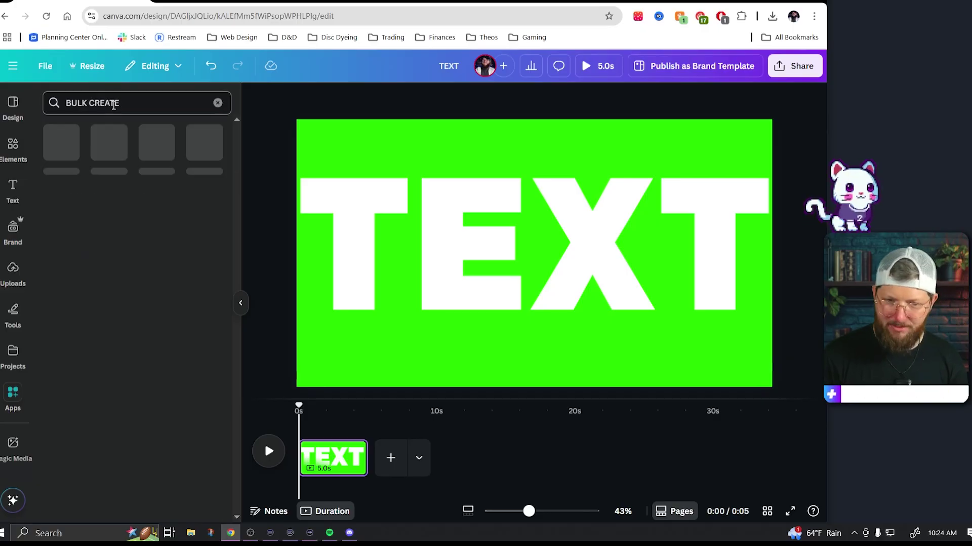
pyautogui.click(65, 145)
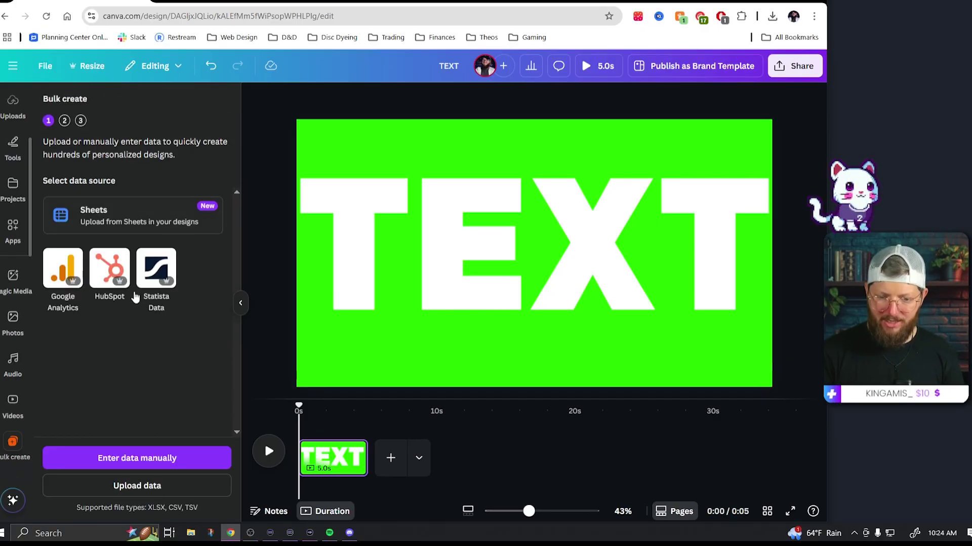
pyautogui.click(124, 483)
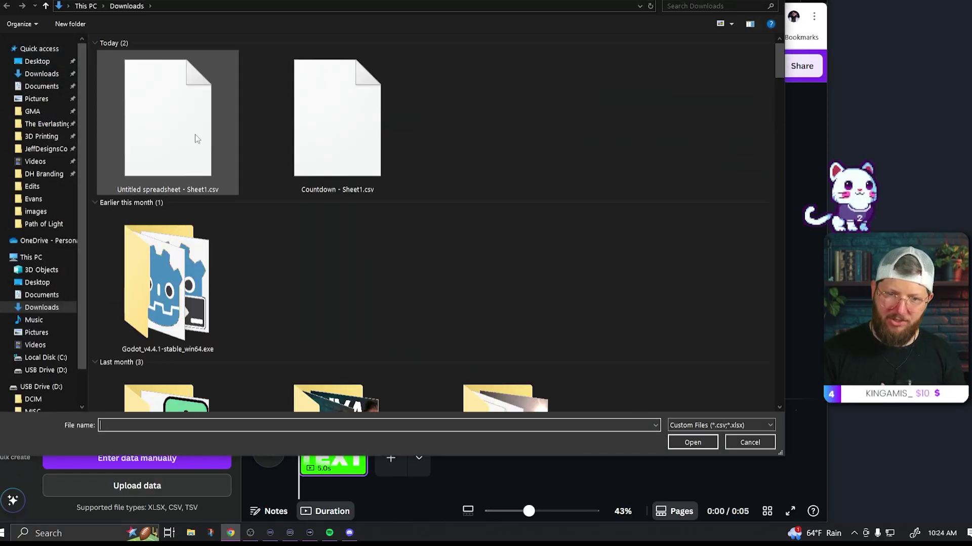
pyautogui.doubleClick(198, 136)
# Connect the 2:00 data field to the TEXT element, generate 120 designs, and view their folder
pyautogui.click(580, 172)
pyautogui.click(580, 169)
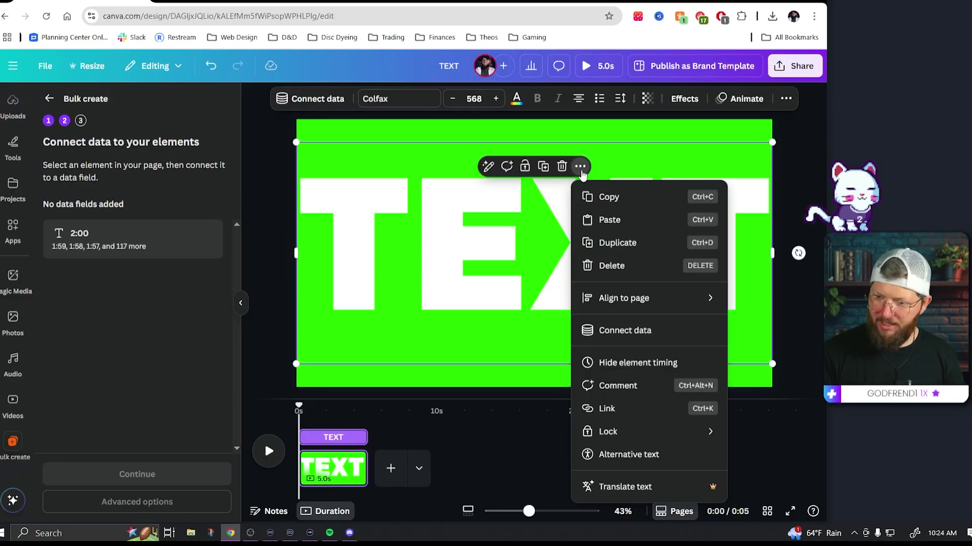
pyautogui.click(631, 330)
pyautogui.click(622, 261)
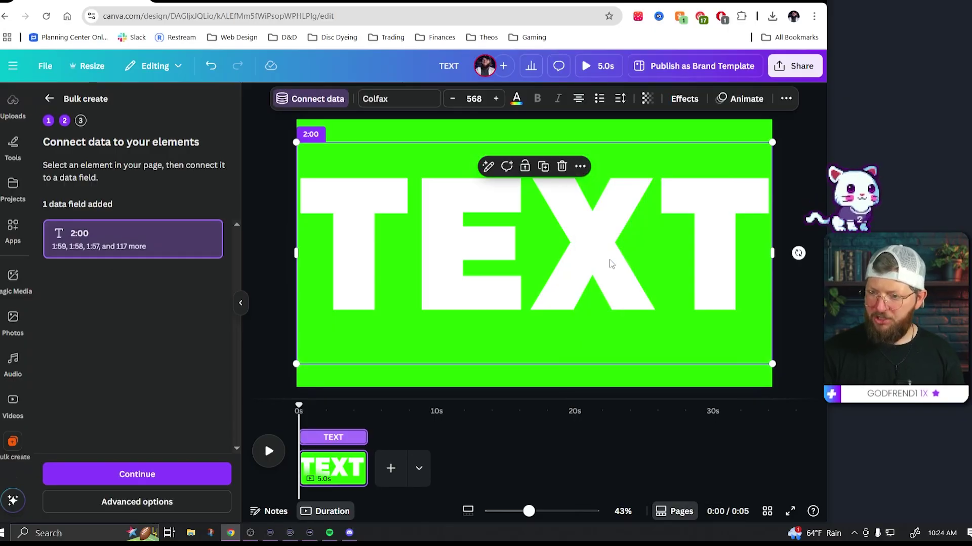
pyautogui.click(138, 479)
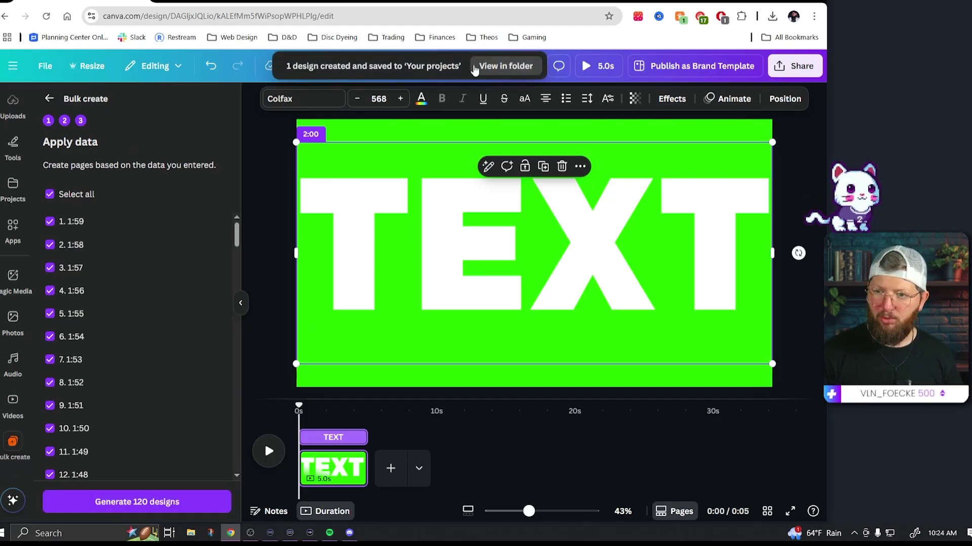
pyautogui.click(496, 67)
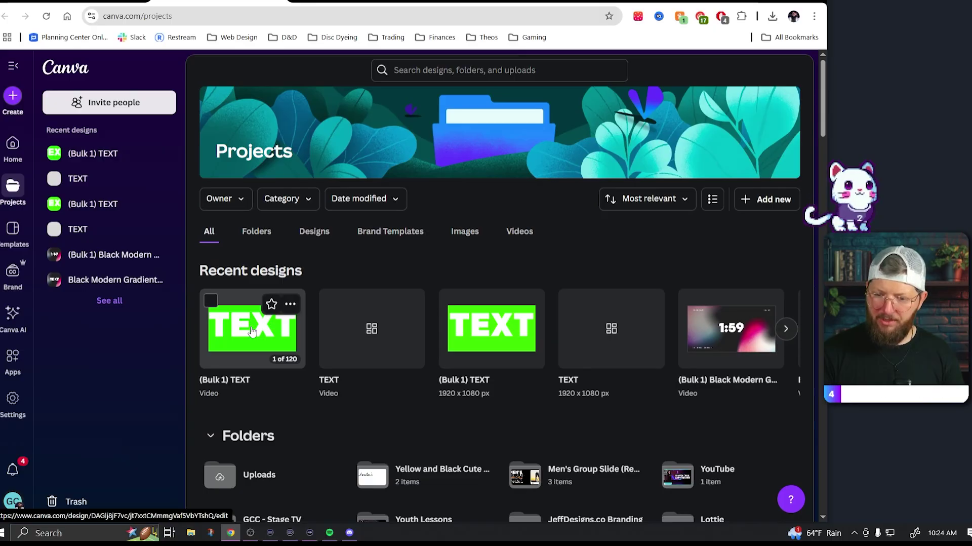
# Open the (Bulk 1) TEXT design and set every page's duration to 1.0s
pyautogui.click(252, 330)
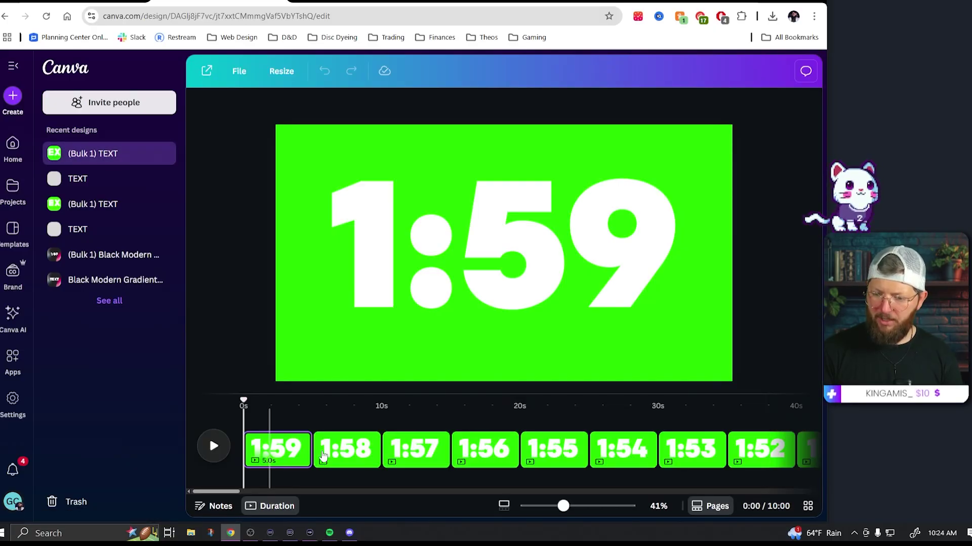
pyautogui.click(279, 455)
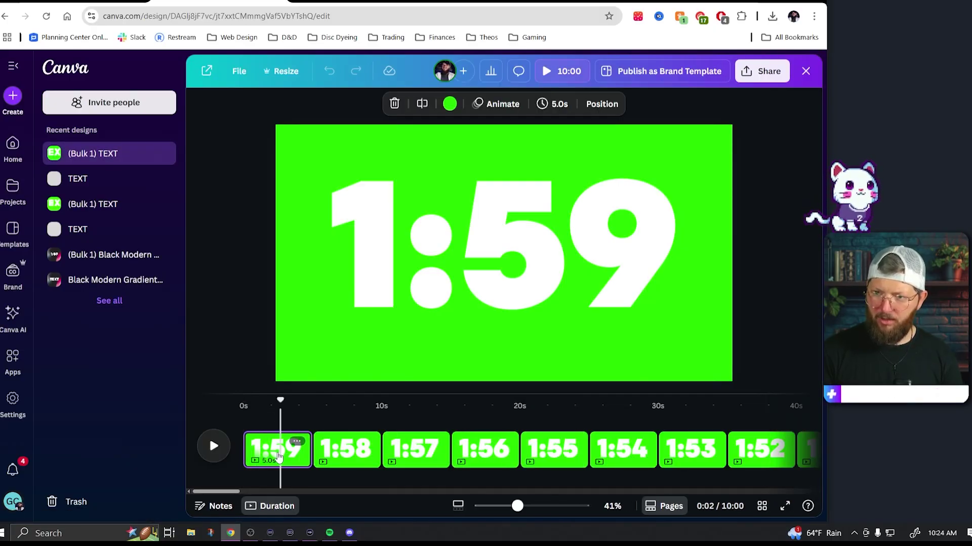
pyautogui.click(561, 105)
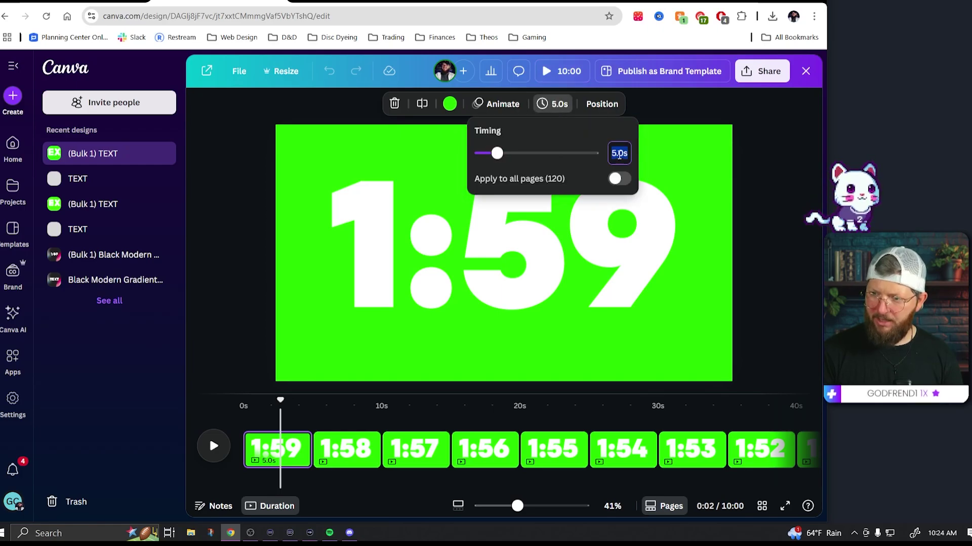
pyautogui.click(620, 179)
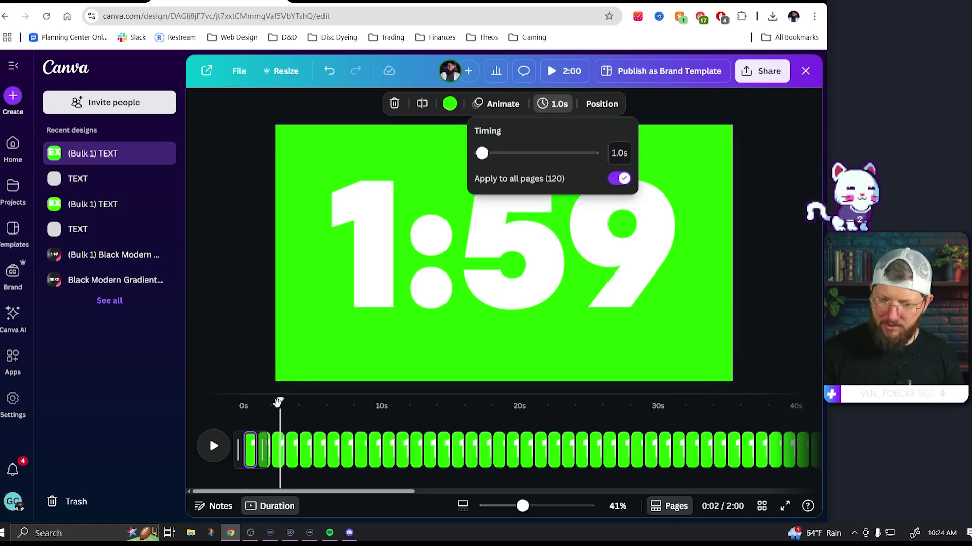
# Preview the countdown from the start, then stop playback
pyautogui.moveTo(278, 402); pyautogui.dragTo(219, 409)
pyautogui.press('space')
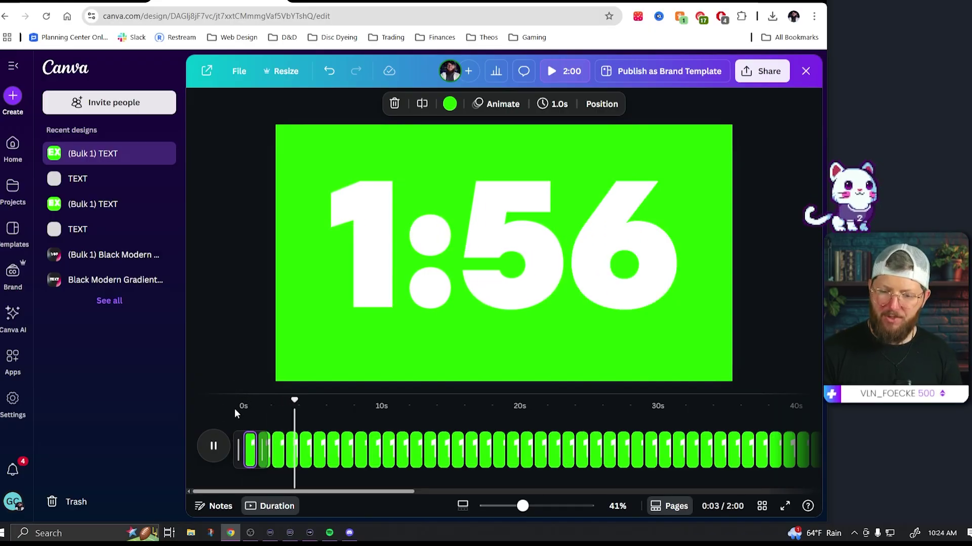
pyautogui.click(755, 109)
# Download pages 1–120 of the green TEXT countdown as MP4, then show the desktop
pyautogui.click(760, 72)
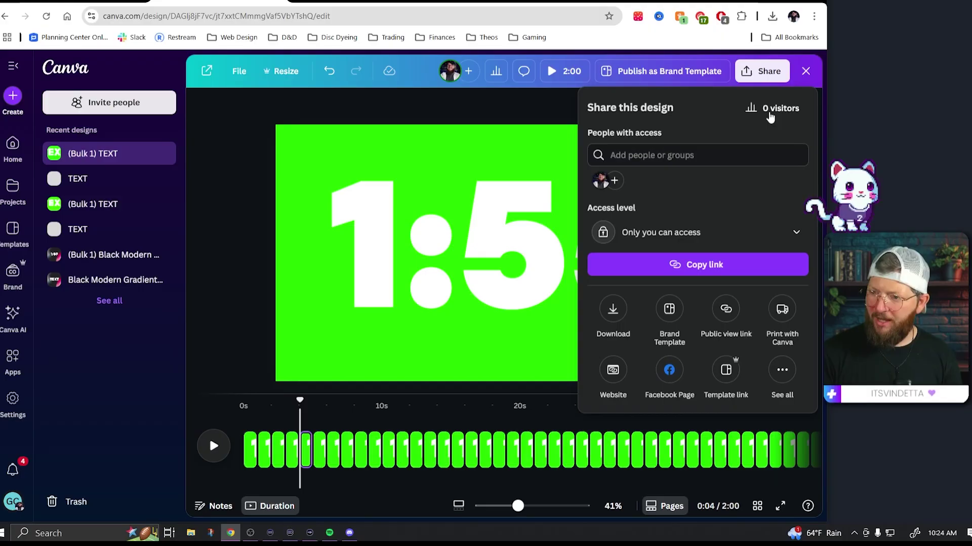
pyautogui.click(613, 311)
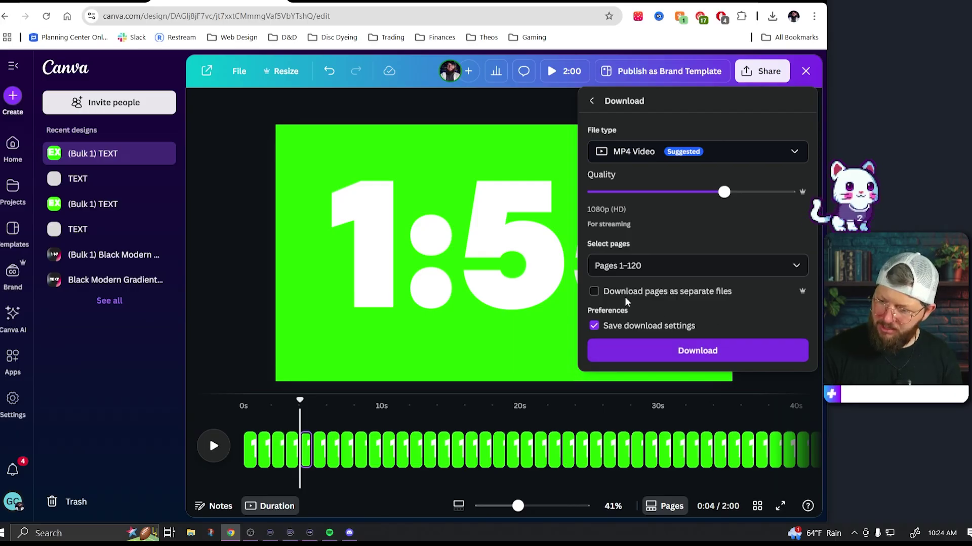
pyautogui.click(681, 353)
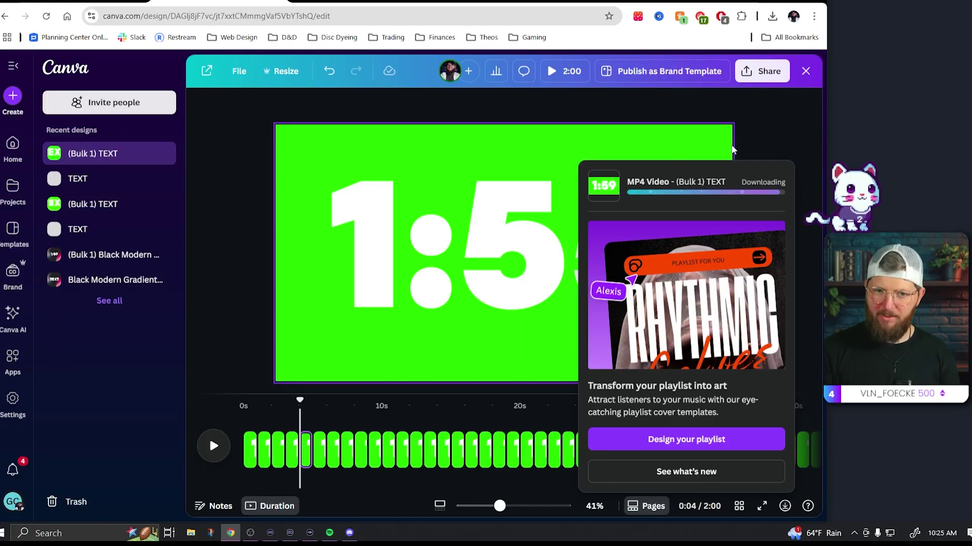
pyautogui.press('super+d')
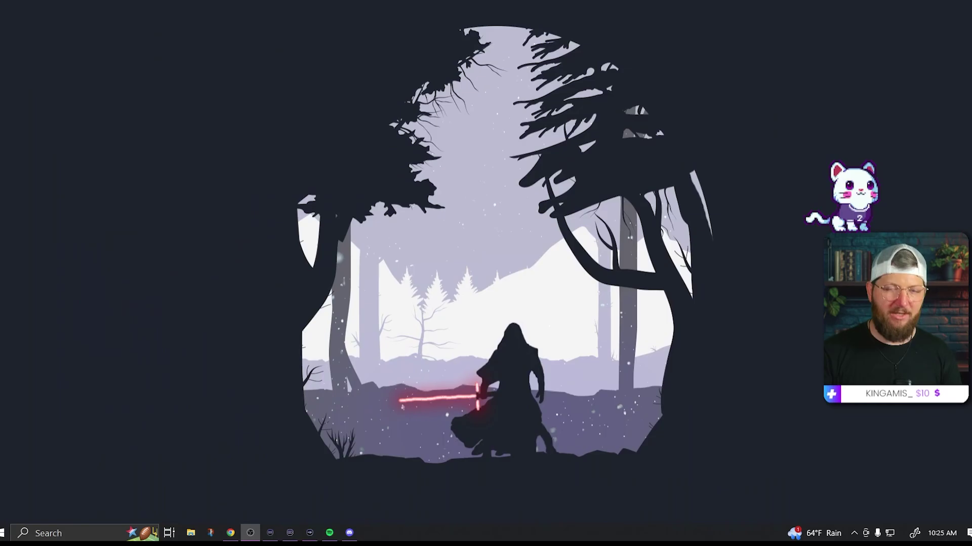
# In OBS Studio, add a new Media Source named Countdown
pyautogui.hotkey('alt', 'Tab')
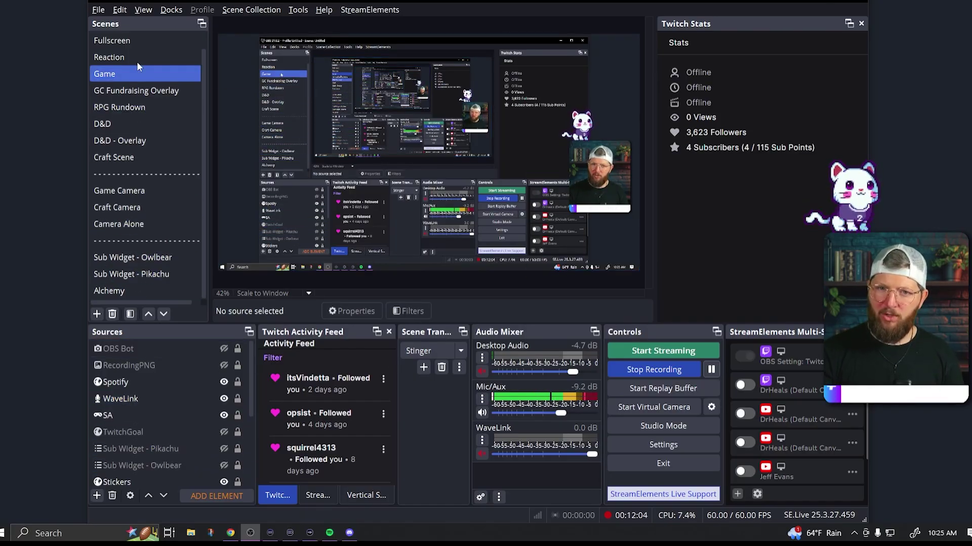
pyautogui.scroll(-1, 153, 439)
pyautogui.click(155, 435)
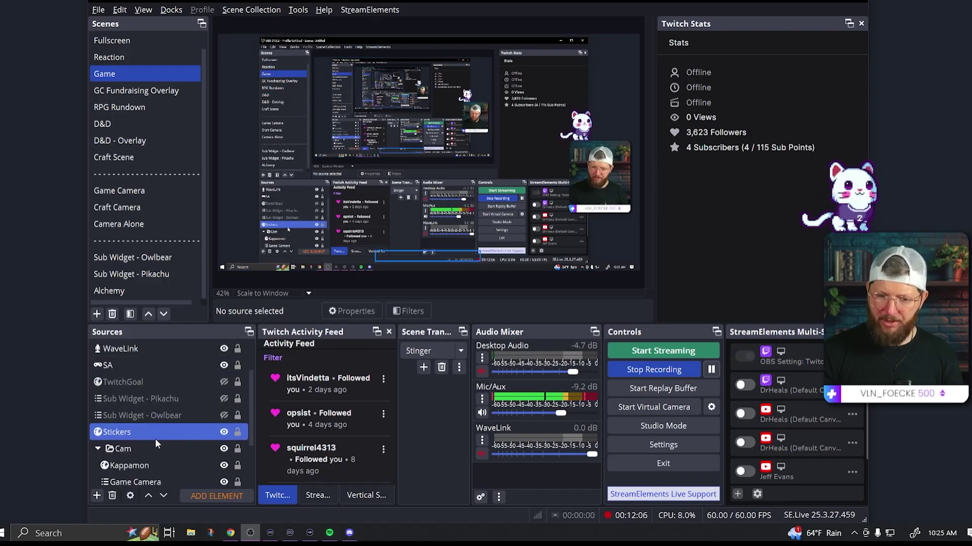
pyautogui.scroll(1, 155, 438)
pyautogui.click(96, 495)
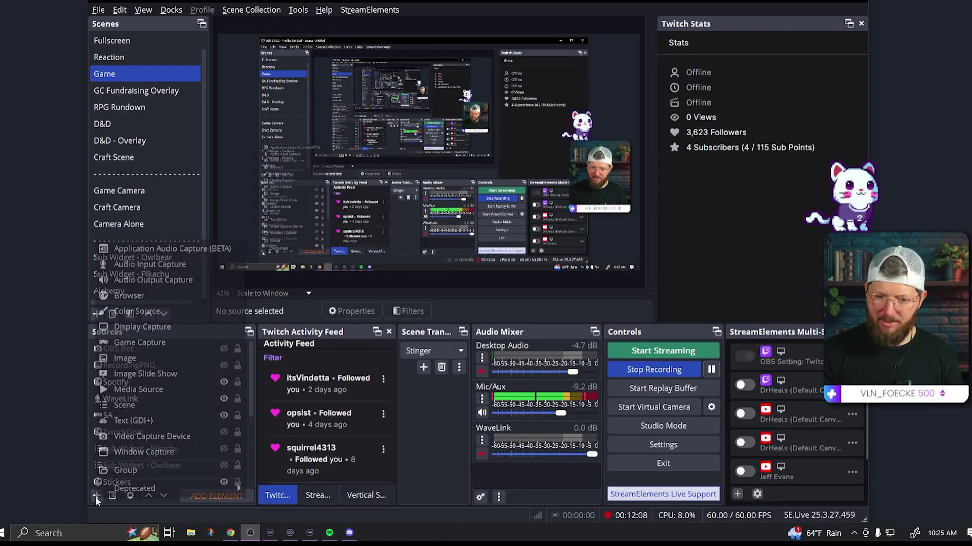
pyautogui.click(153, 389)
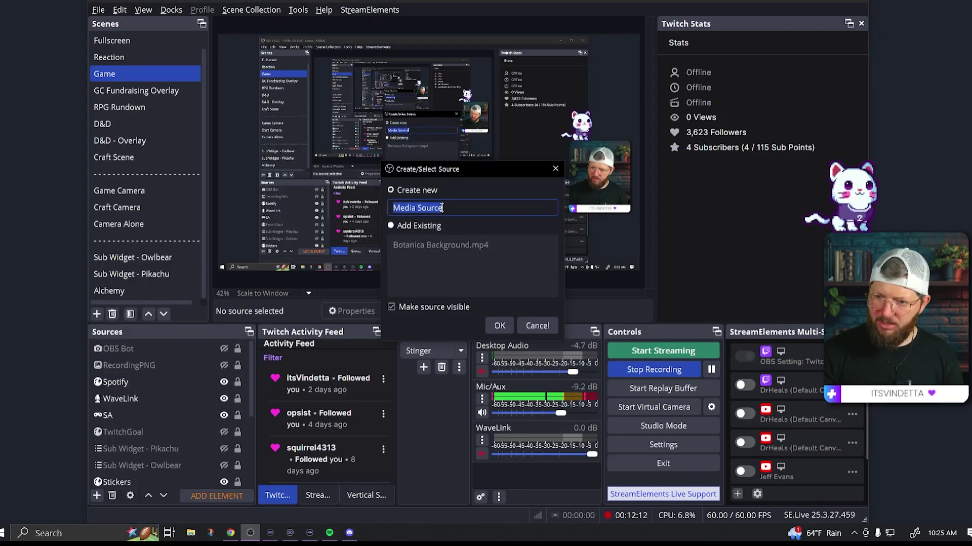
pyautogui.write('Countdown')
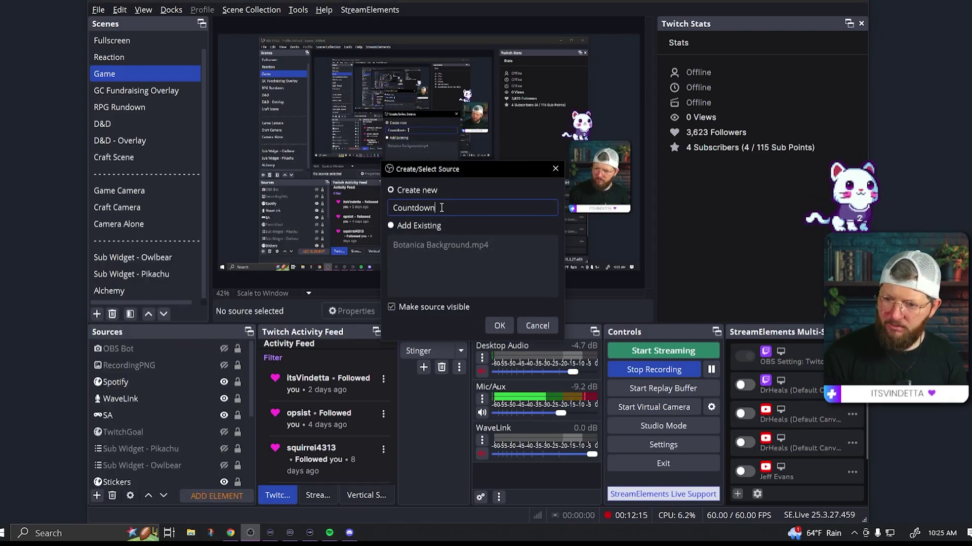
pyautogui.press('Return')
# Set the Countdown source's file to (Bulk 1) TEXT (1).mp4 from Downloads
pyautogui.click(630, 276)
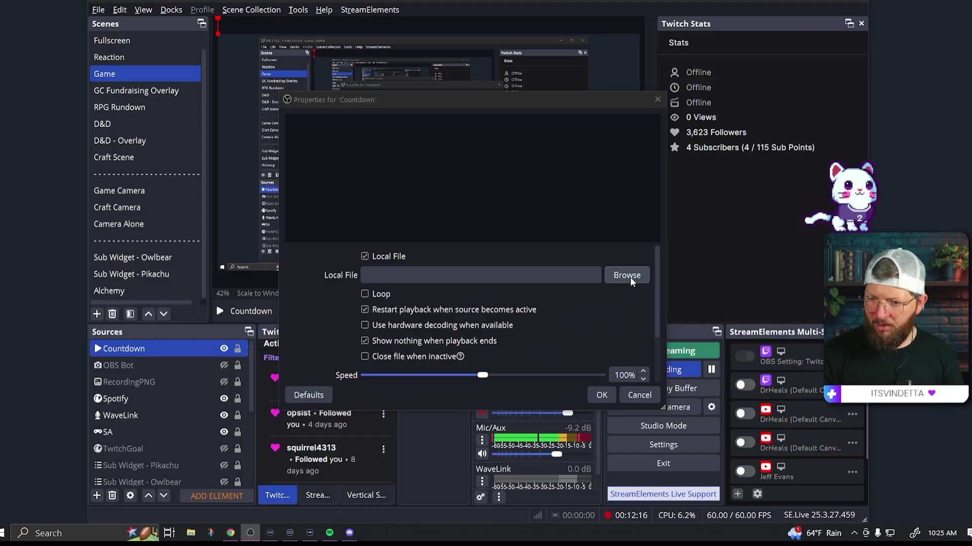
pyautogui.scroll(3, 304, 230)
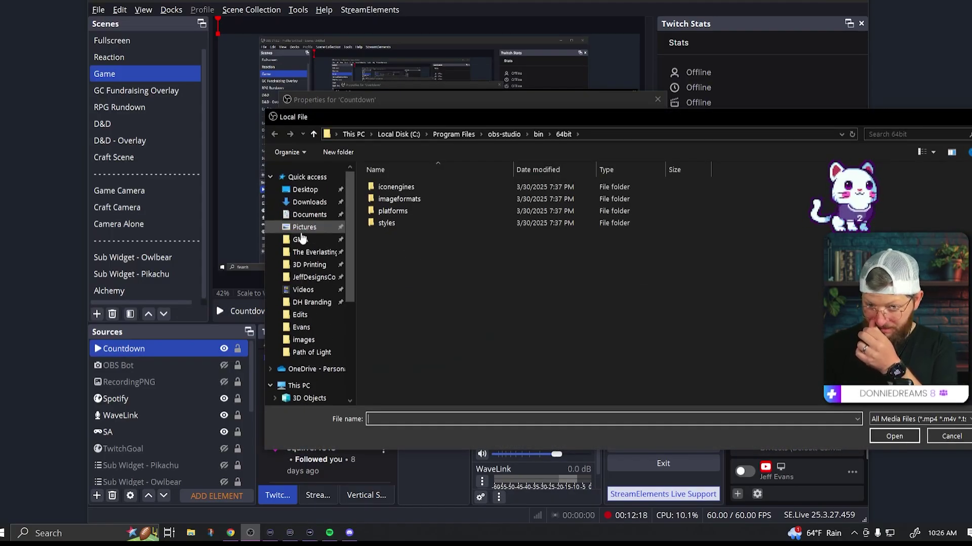
pyautogui.click(329, 205)
pyautogui.doubleClick(440, 258)
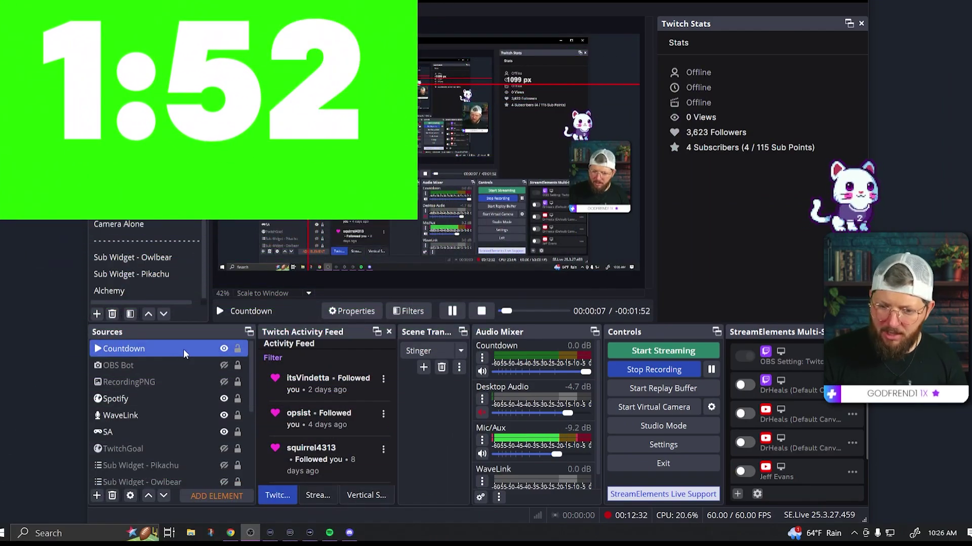
# Add a Chroma Key effect filter to the Countdown source and close the Filters window
pyautogui.rightClick(158, 349)
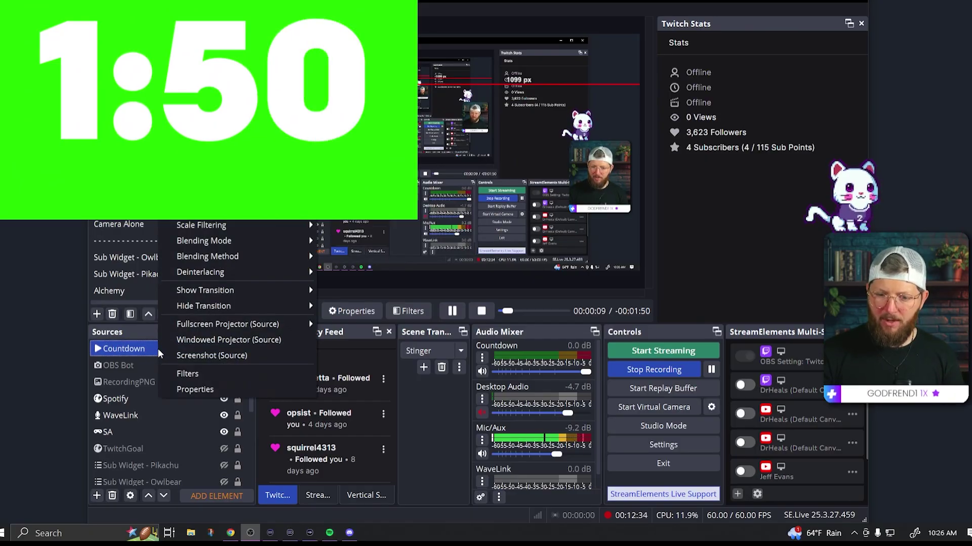
pyautogui.click(188, 374)
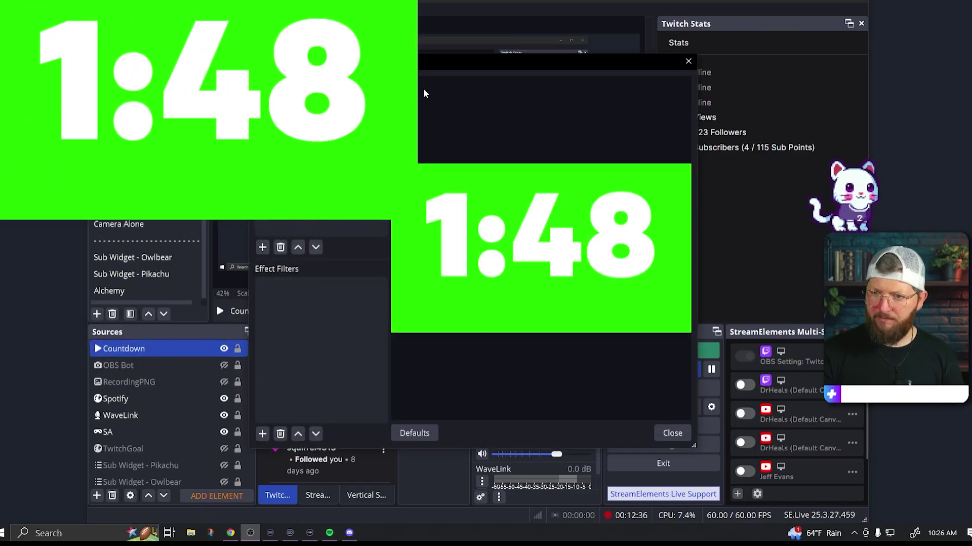
pyautogui.moveTo(424, 88); pyautogui.dragTo(631, 55)
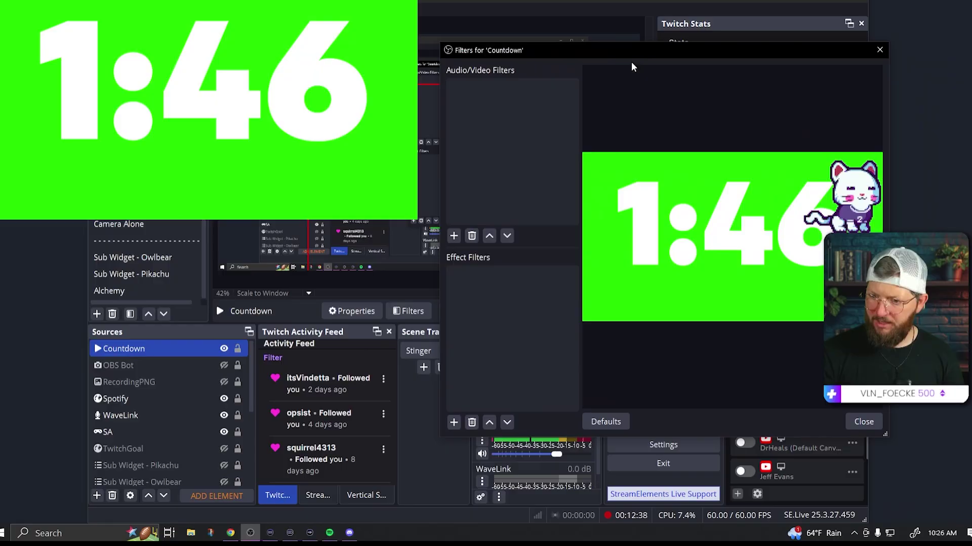
pyautogui.click(451, 423)
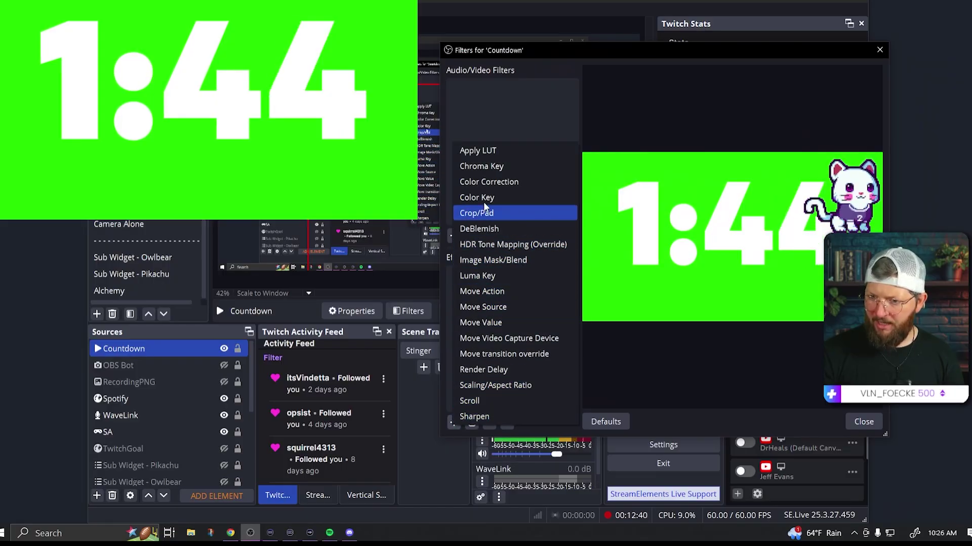
pyautogui.click(487, 167)
pyautogui.click(636, 261)
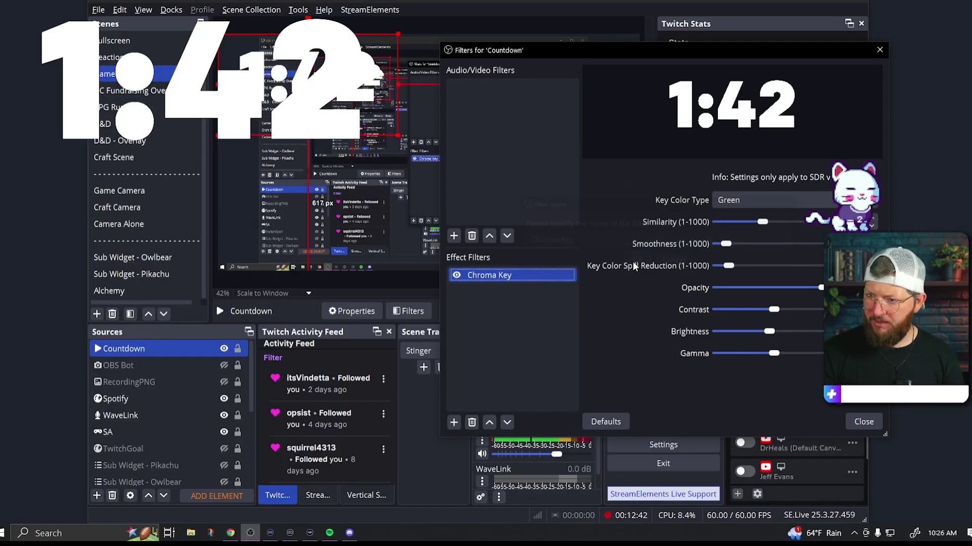
pyautogui.click(879, 49)
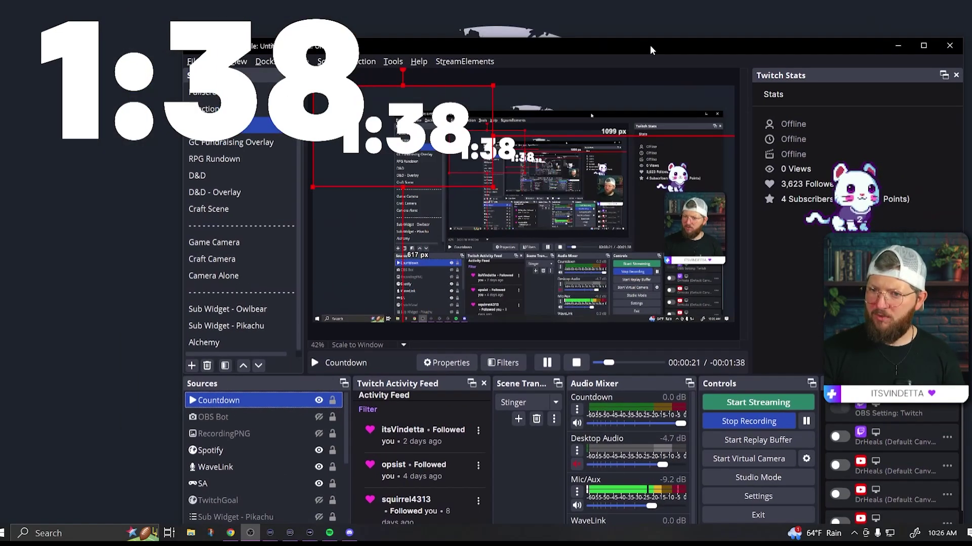
# Reposition the OBS window and shrink the Countdown overlay by dragging its corner handle
pyautogui.moveTo(554, 1); pyautogui.dragTo(851, 4)
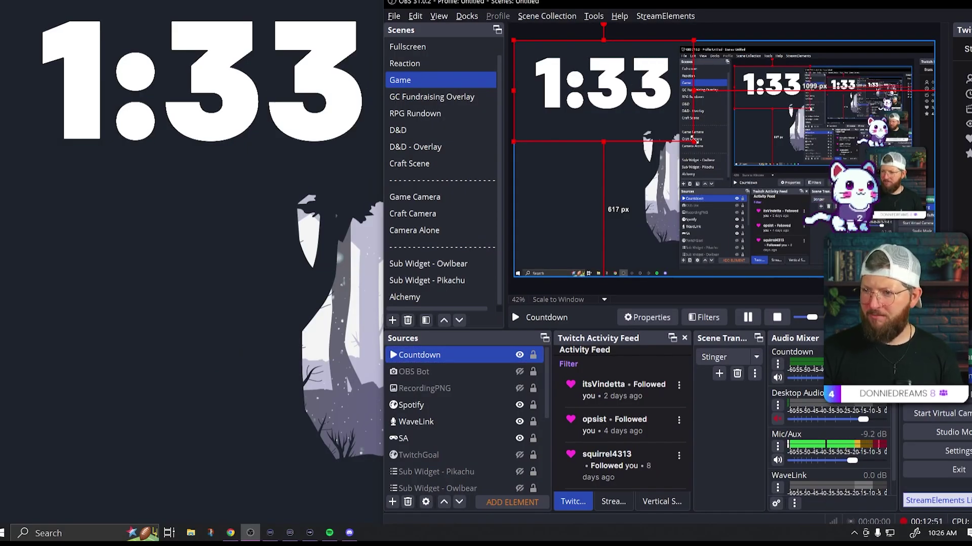
pyautogui.moveTo(694, 141); pyautogui.dragTo(632, 107)
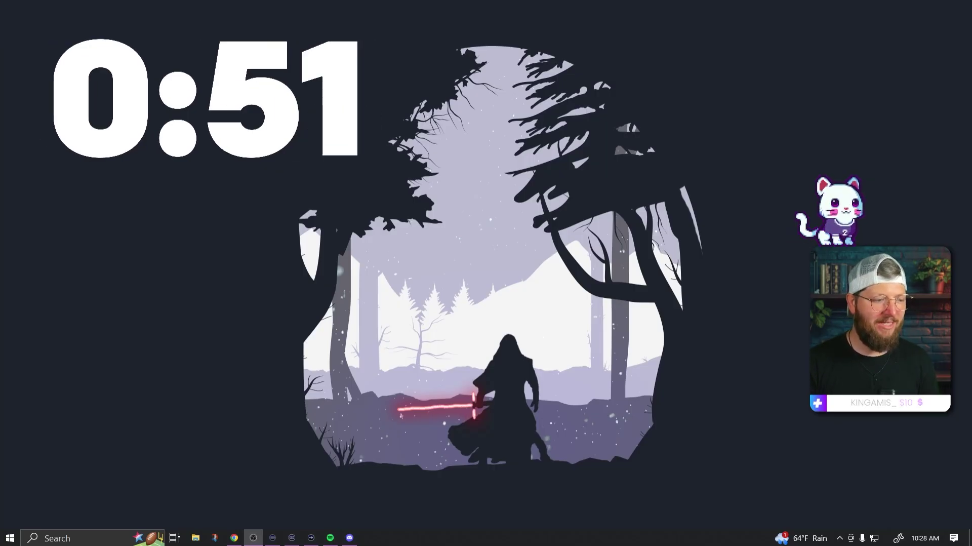
# Return to the Canva home page and search templates for 'starting soon'
pyautogui.click(233, 539)
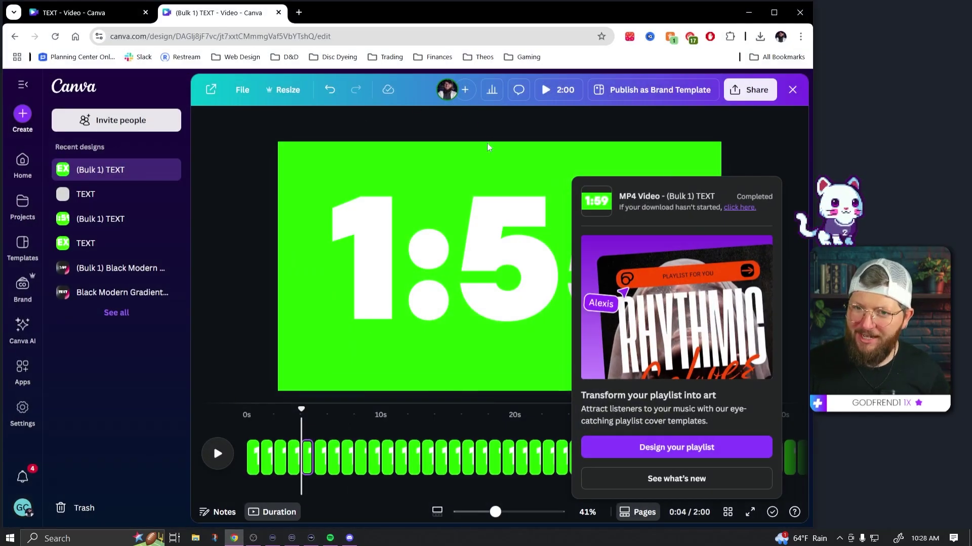
pyautogui.click(101, 11)
pyautogui.hotkey('ctrl', 'Tab')
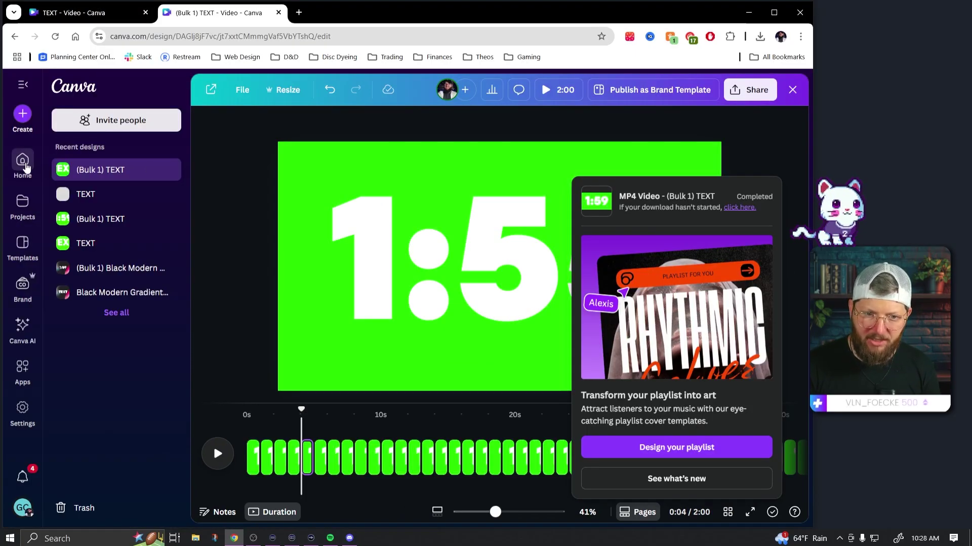
pyautogui.click(24, 164)
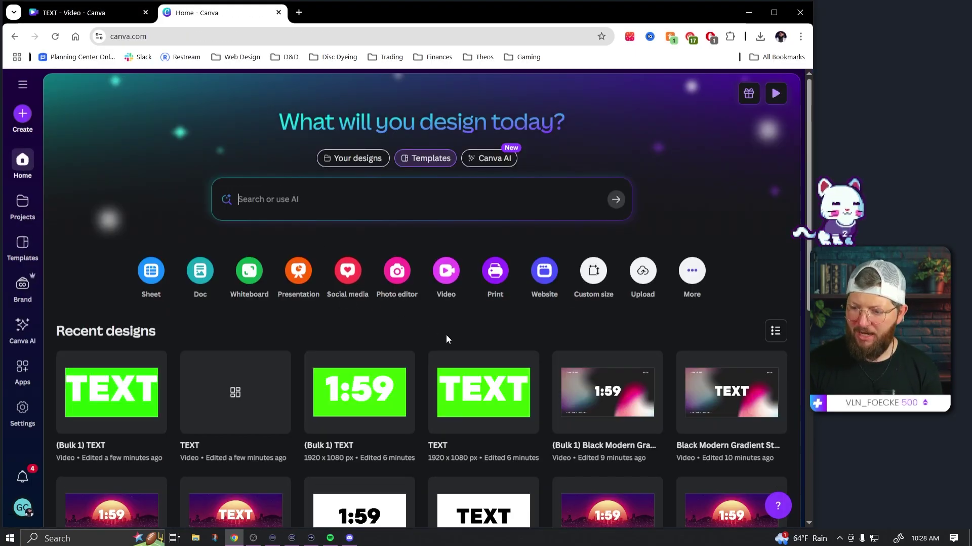
pyautogui.click(420, 159)
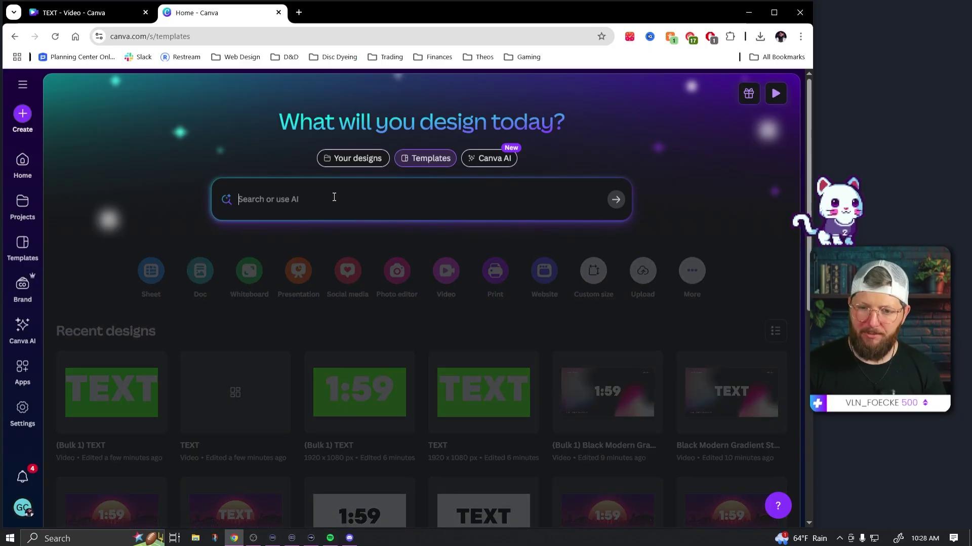
pyautogui.write('startin')
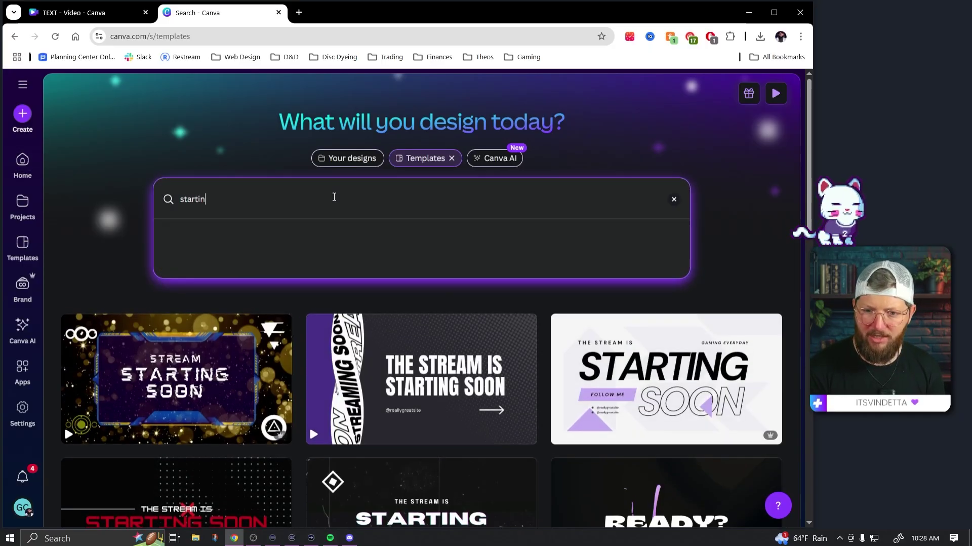
pyautogui.write('g soon')
pyautogui.press('Return')
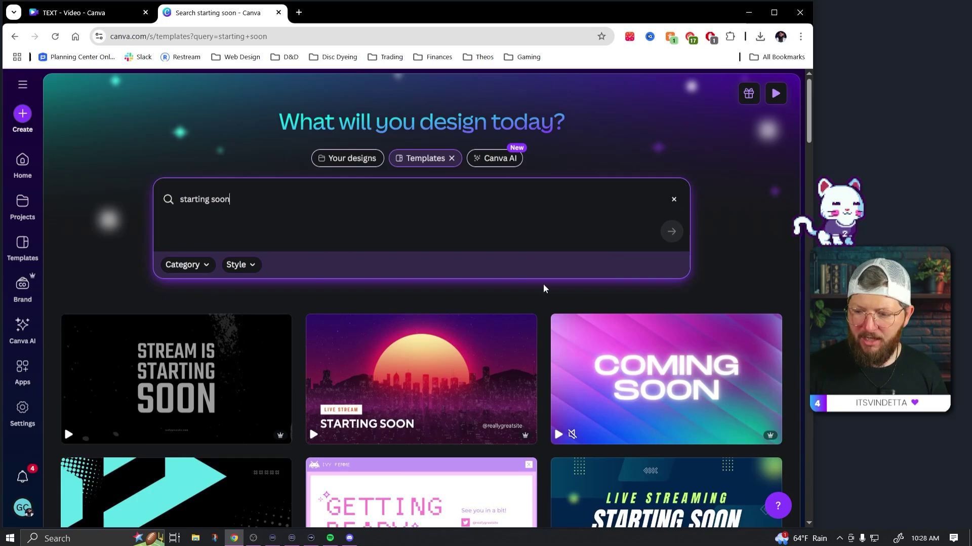
# Customize the Black and White Grunge Stream Start Soon Twitch Screen template from the results
pyautogui.scroll(-3, 593, 349)
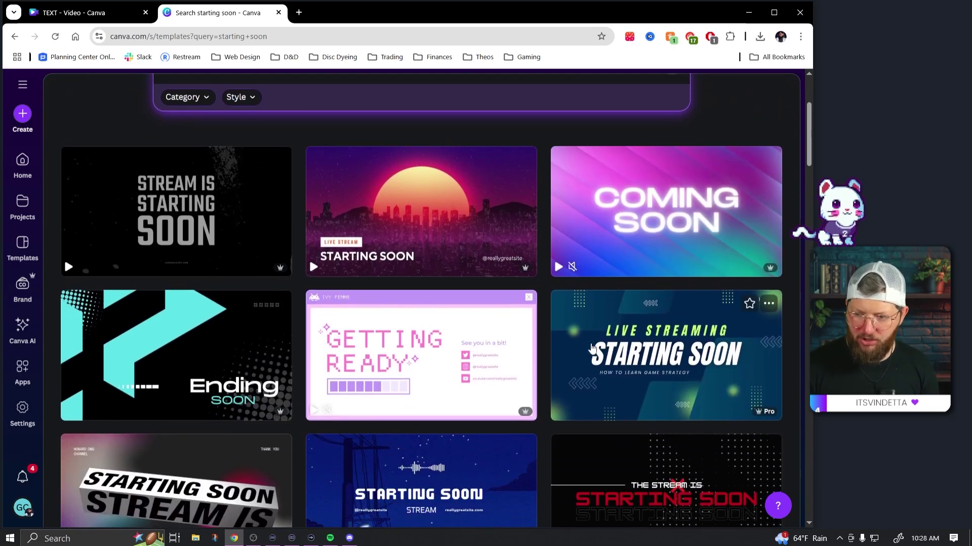
pyautogui.scroll(-4, 429, 287)
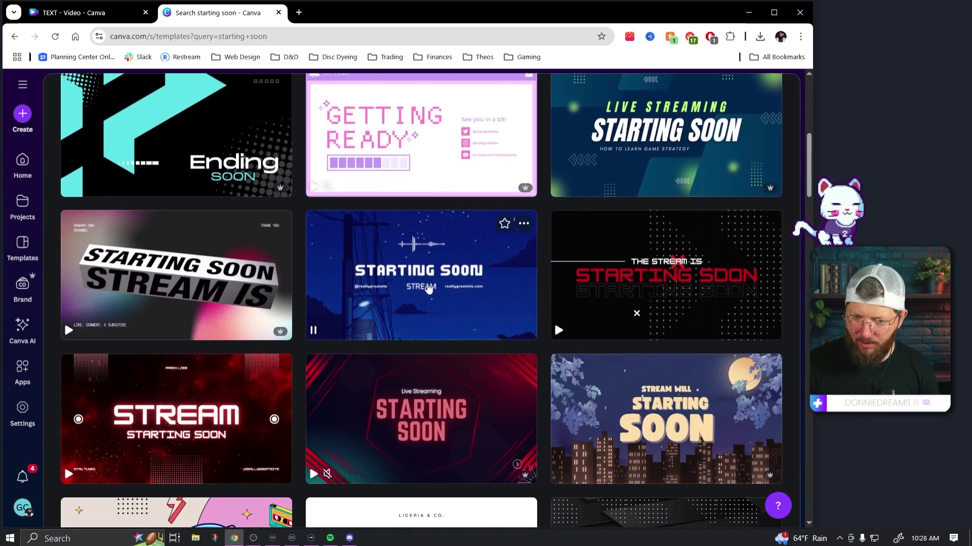
pyautogui.scroll(-3, 668, 284)
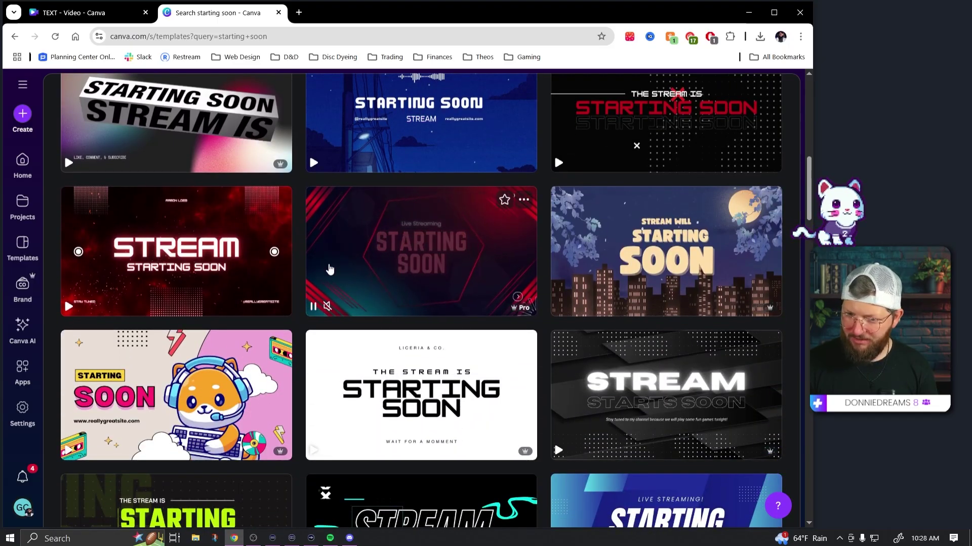
pyautogui.scroll(-3, 442, 399)
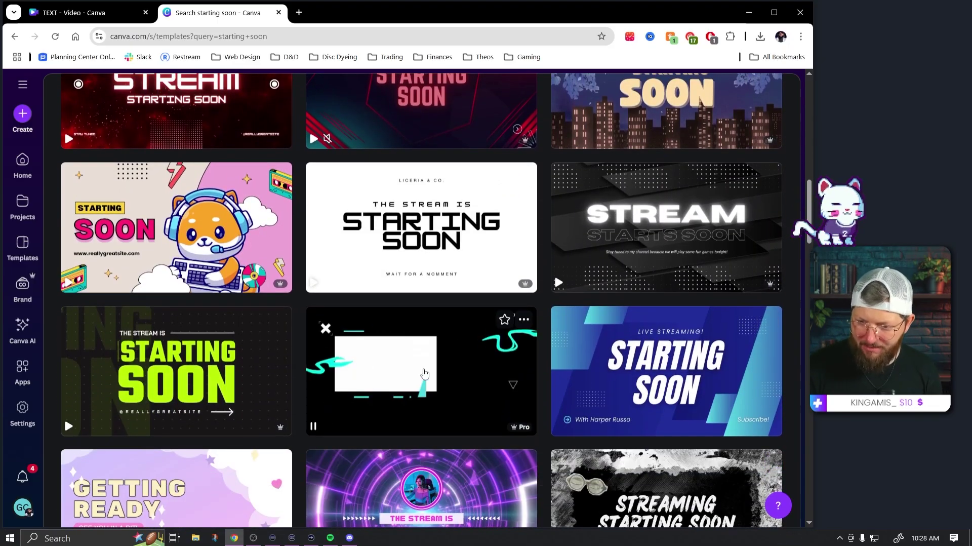
pyautogui.scroll(-4, 177, 372)
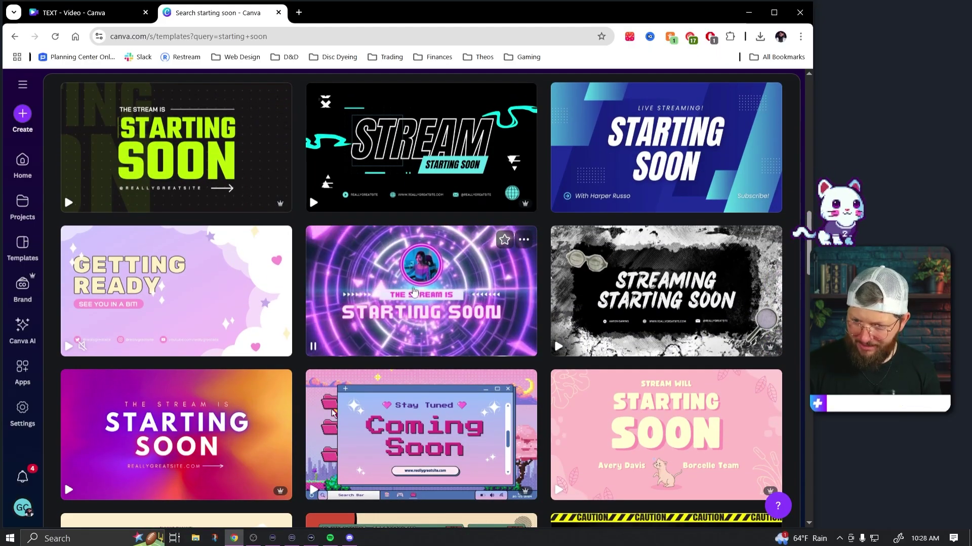
pyautogui.click(660, 285)
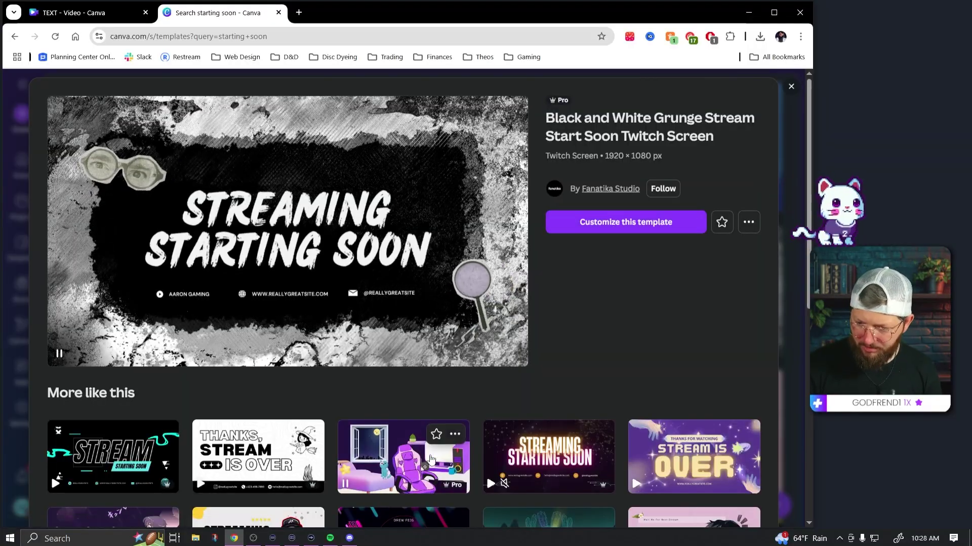
pyautogui.click(626, 222)
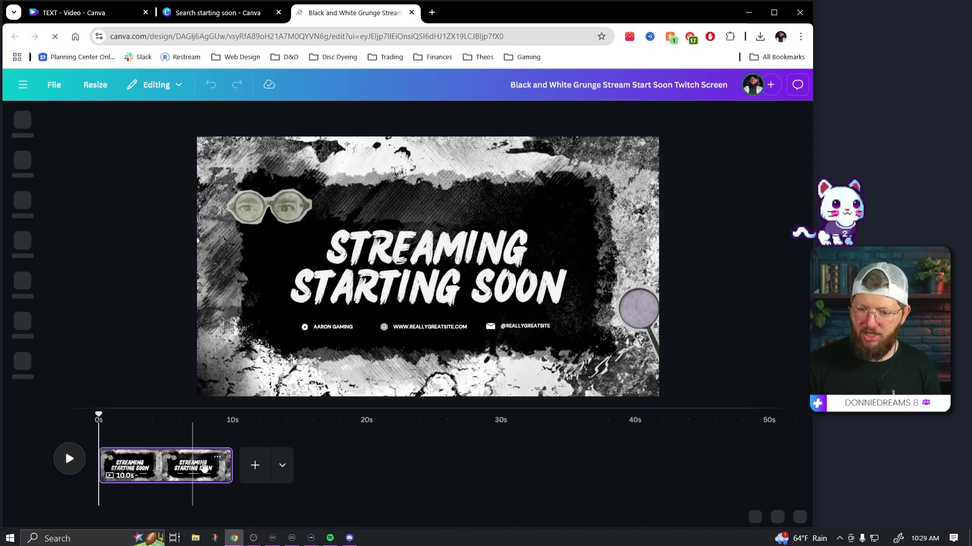
# Select the design's page and set playback to six seconds in
pyautogui.click(193, 468)
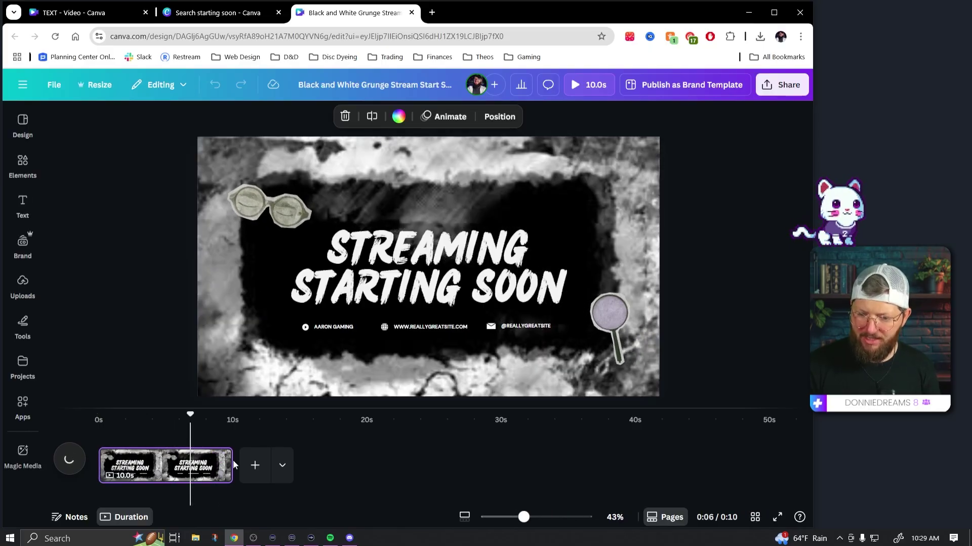
pyautogui.rightClick(174, 467)
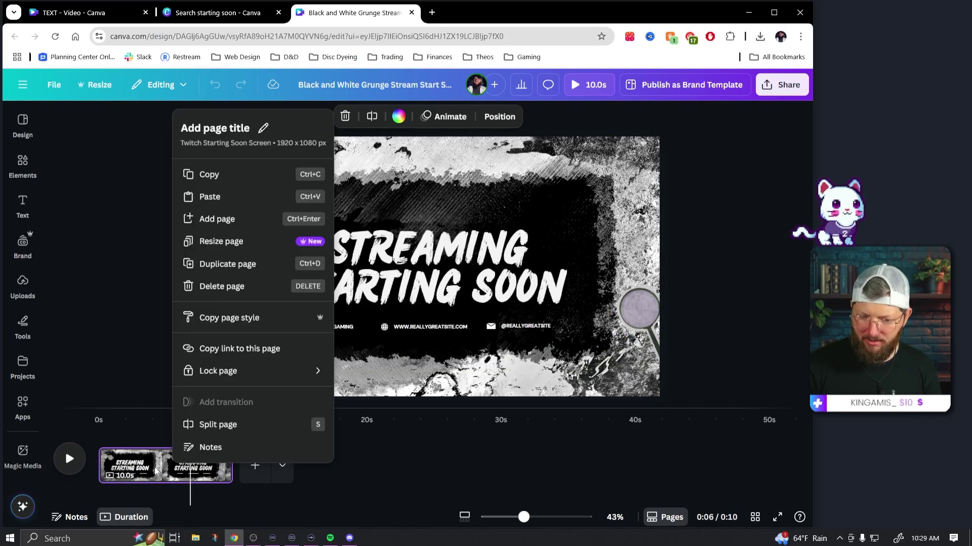
pyautogui.click(123, 477)
pyautogui.click(192, 463)
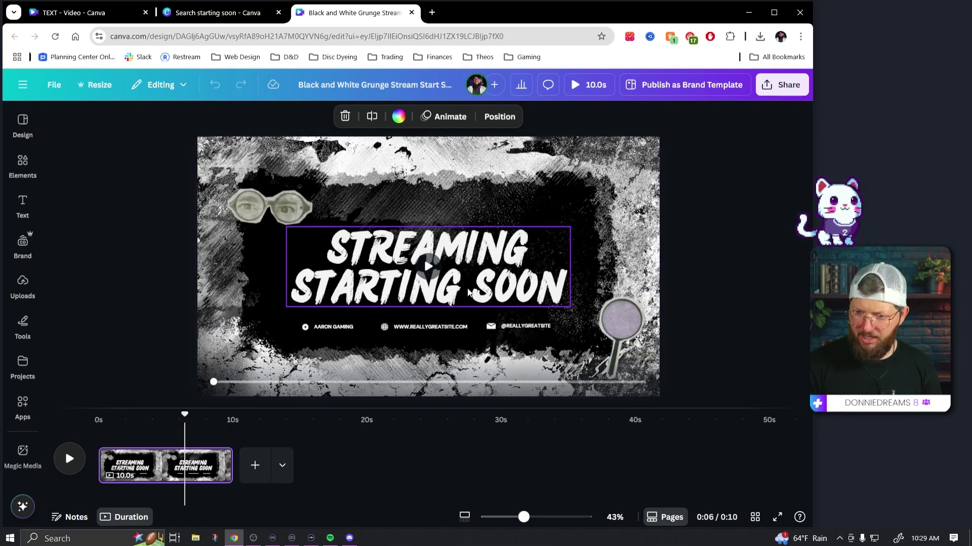
# Move the STARTING SOON title up and right toward the top edge of the frame
pyautogui.click(470, 280)
pyautogui.moveTo(465, 277); pyautogui.dragTo(462, 260)
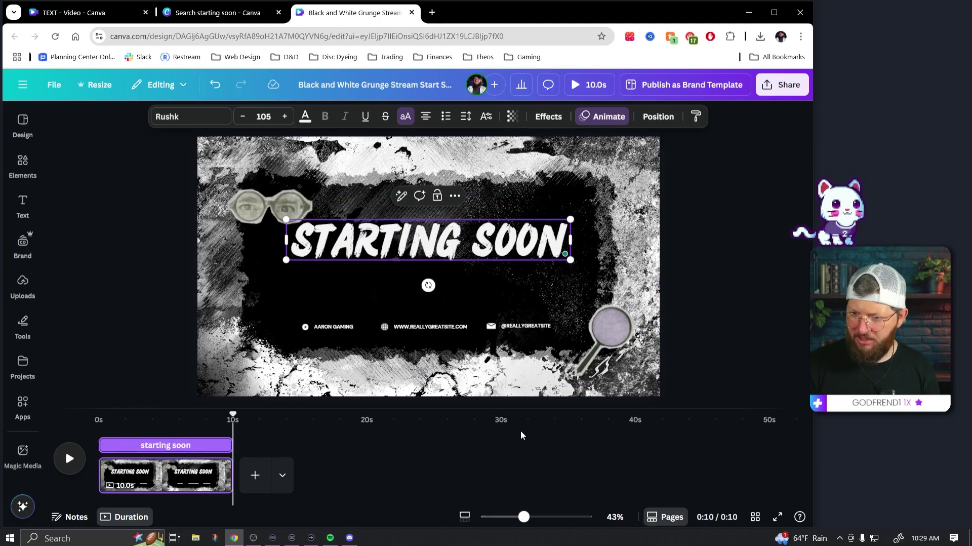
pyautogui.moveTo(505, 239); pyautogui.dragTo(548, 204)
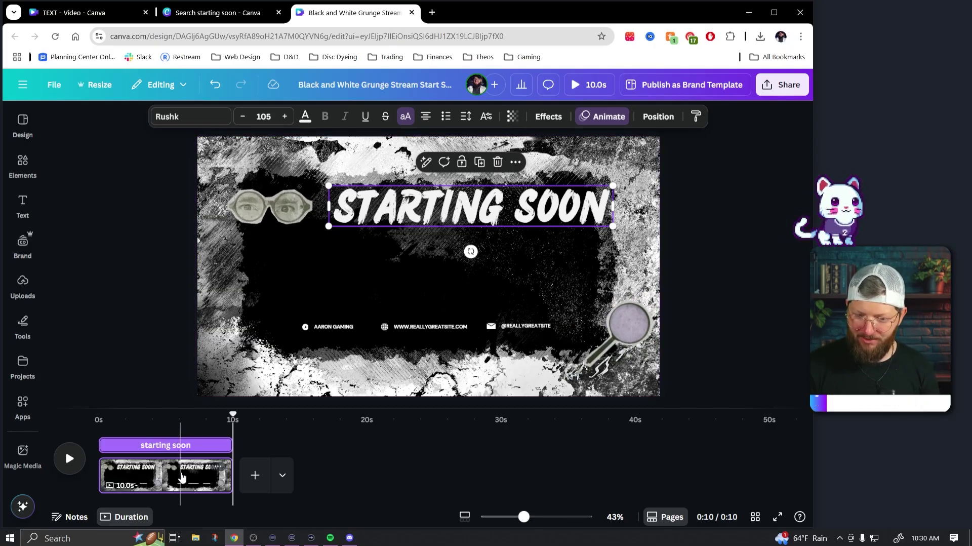
# Duplicate the single page so the design runs 20 seconds
pyautogui.click(216, 481)
pyautogui.click(209, 483)
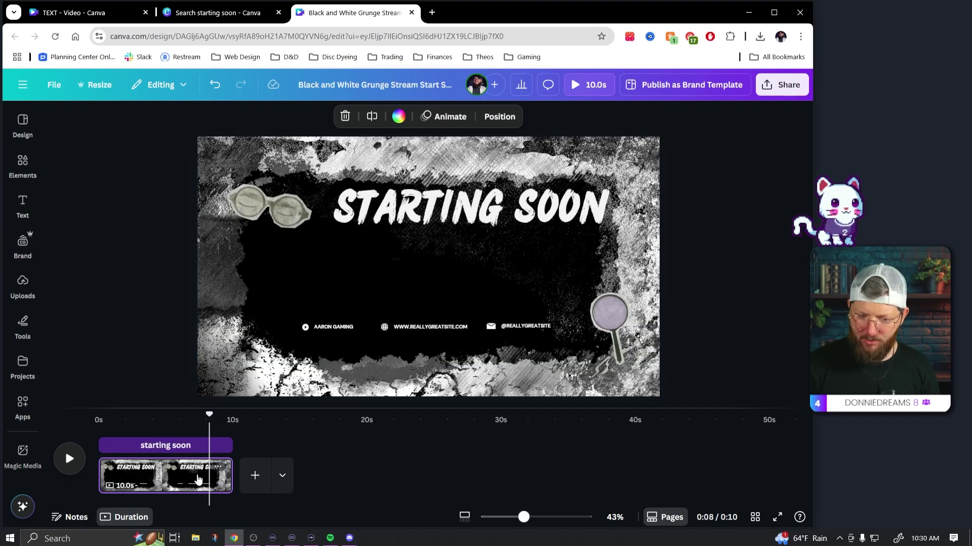
pyautogui.rightClick(199, 480)
pyautogui.click(269, 278)
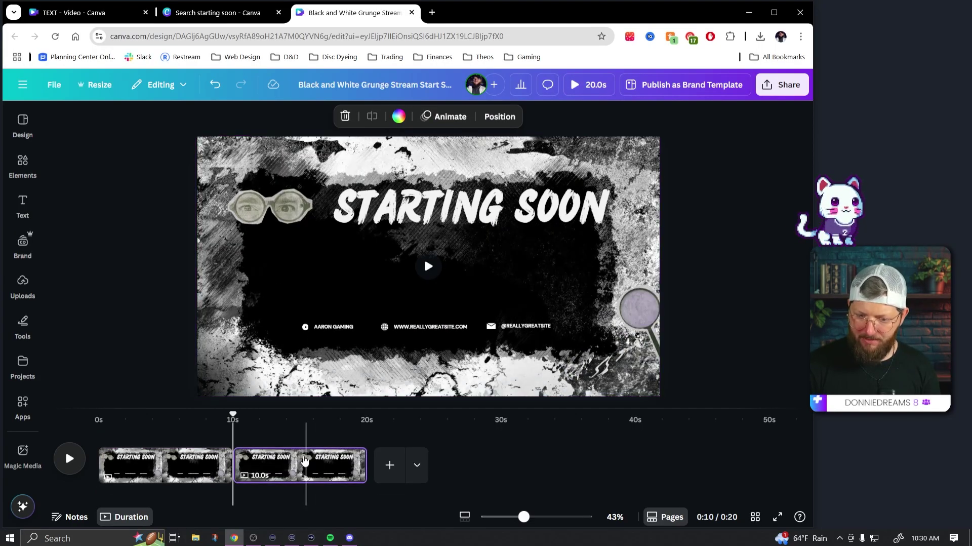
# Select both pages and duplicate them to reach 40 seconds
pyautogui.click(289, 460)
pyautogui.rightClick(286, 473)
pyautogui.click(263, 467)
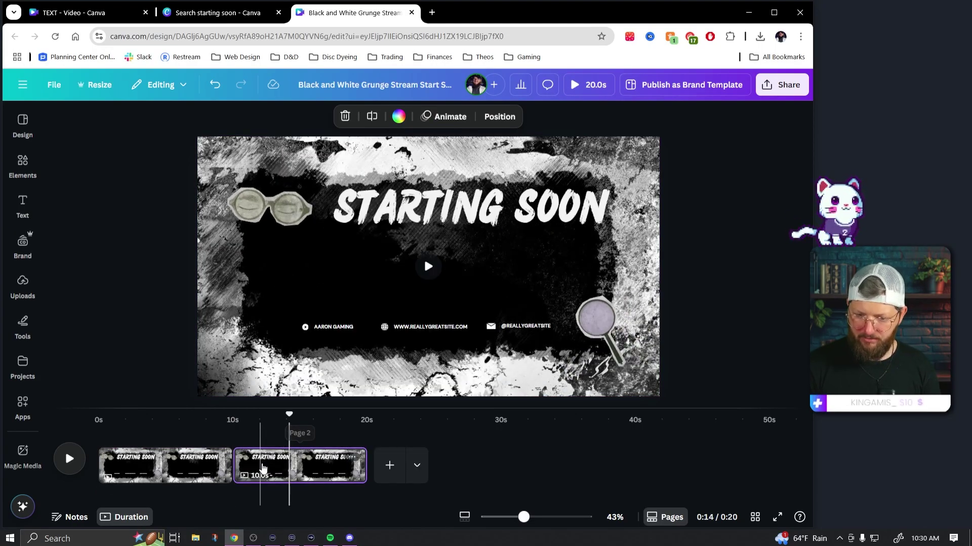
pyautogui.click(263, 466)
pyautogui.keyDown('shift'); pyautogui.click(193, 465); pyautogui.keyUp('shift')
pyautogui.rightClick(325, 464)
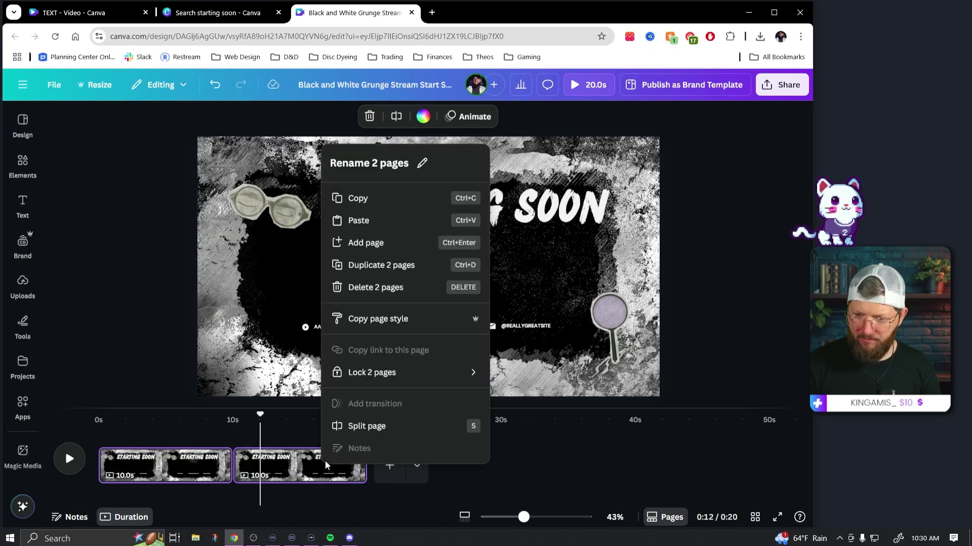
pyautogui.click(400, 264)
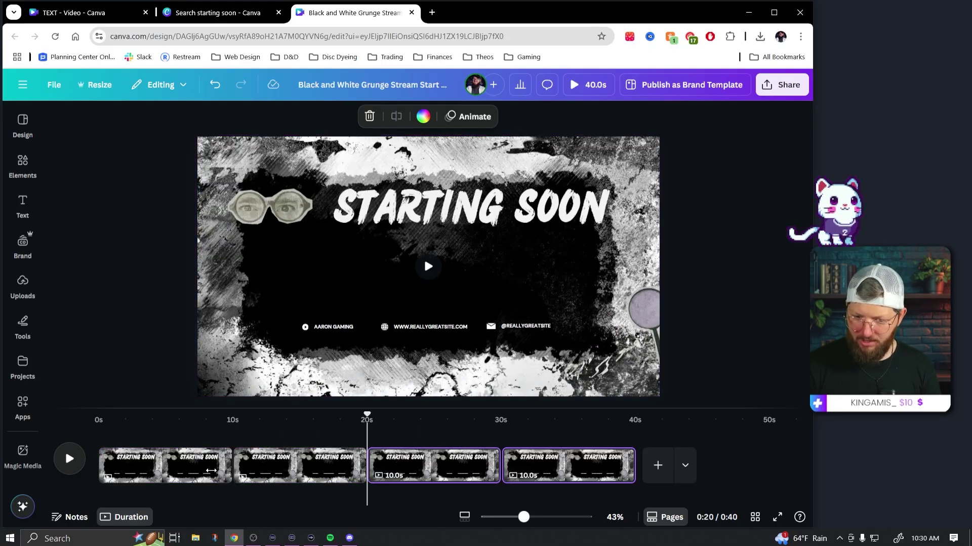
# Duplicate four pages twice more, reaching twelve pages and 2:00, then check near 1:57
pyautogui.keyDown('shift'); pyautogui.click(211, 470); pyautogui.keyUp('shift')
pyautogui.rightClick(601, 465)
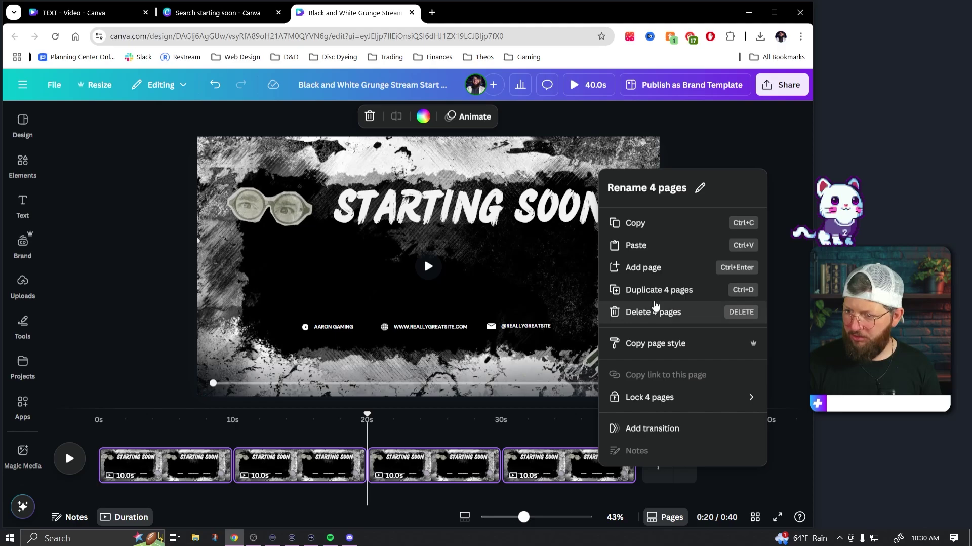
pyautogui.click(653, 291)
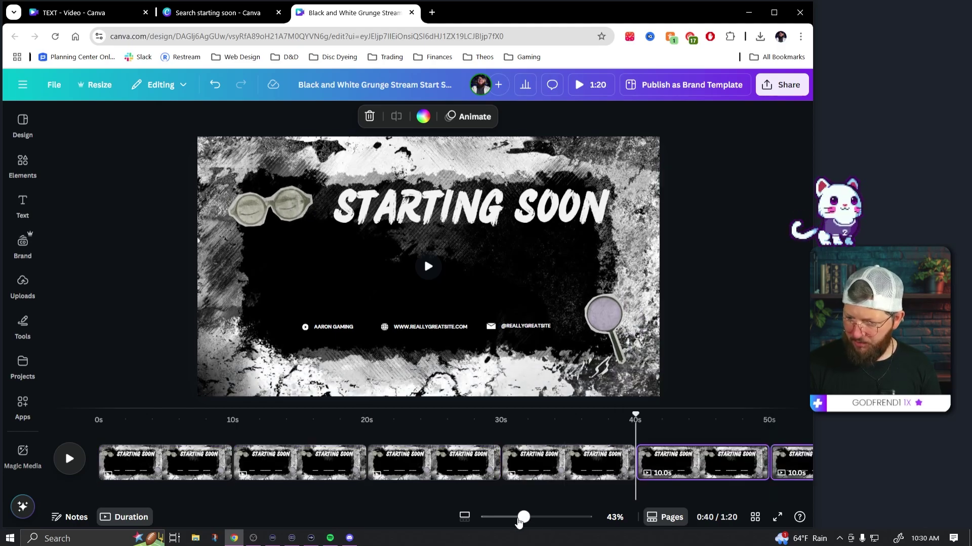
pyautogui.moveTo(496, 519); pyautogui.dragTo(487, 519)
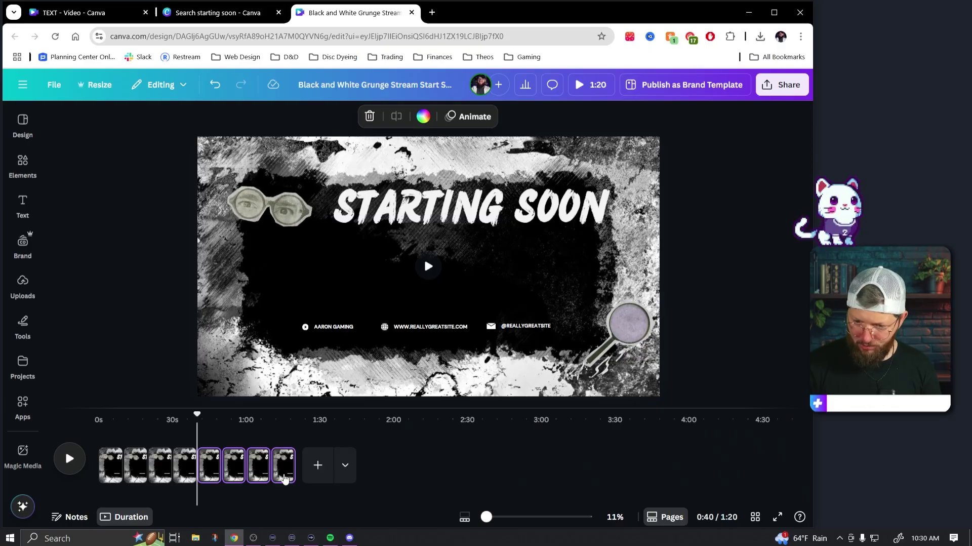
pyautogui.rightClick(276, 473)
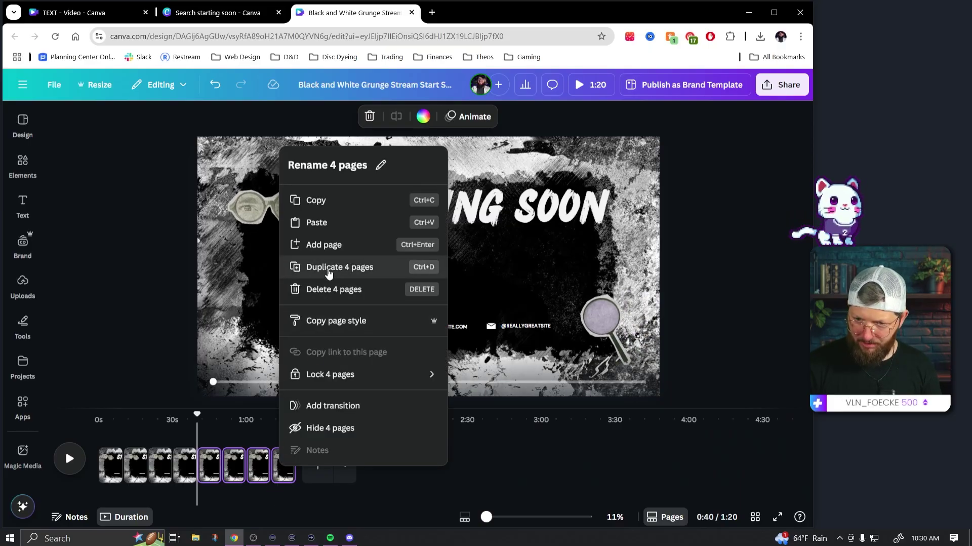
pyautogui.click(329, 268)
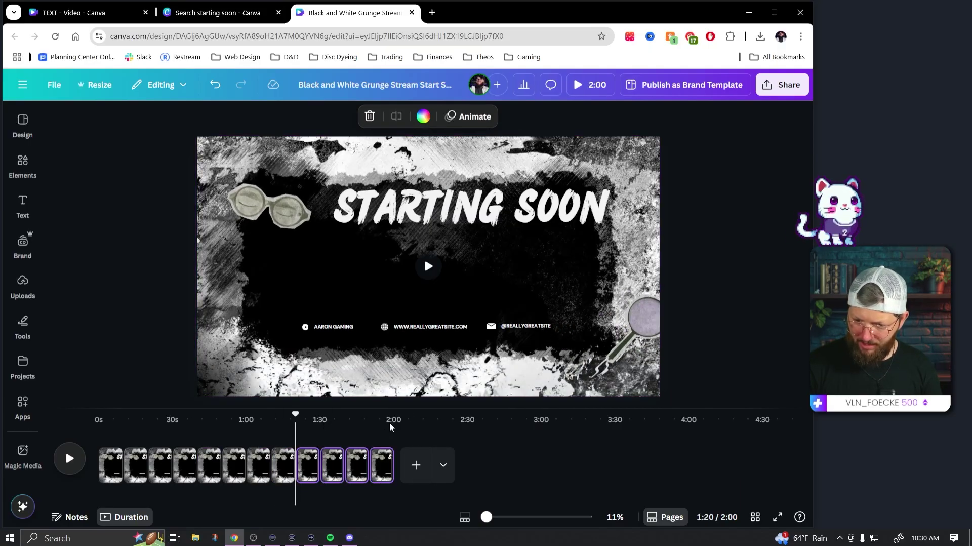
pyautogui.click(386, 437)
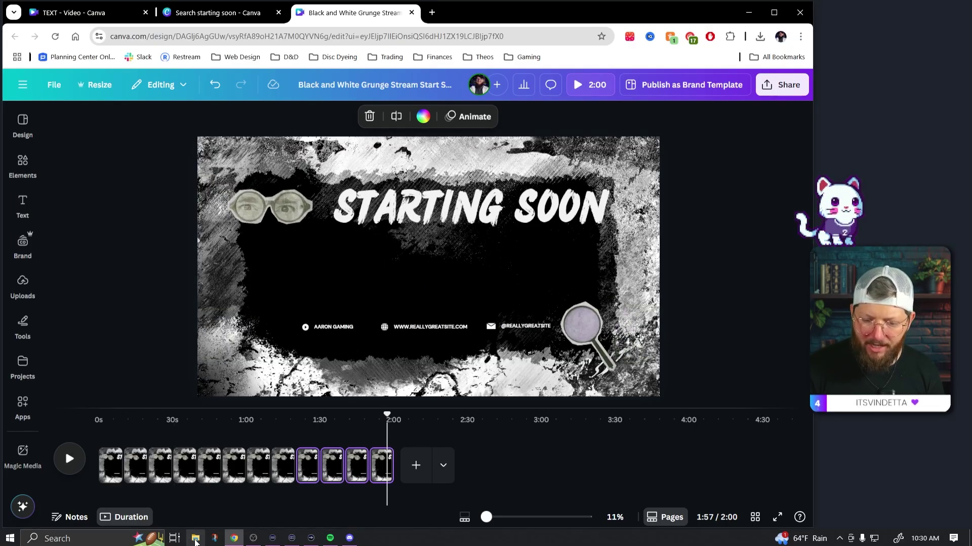
# Open Downloads in File Explorer, select '(Bulk 1) TEXT (1).mp4', then return to the Canva window
pyautogui.click(196, 539)
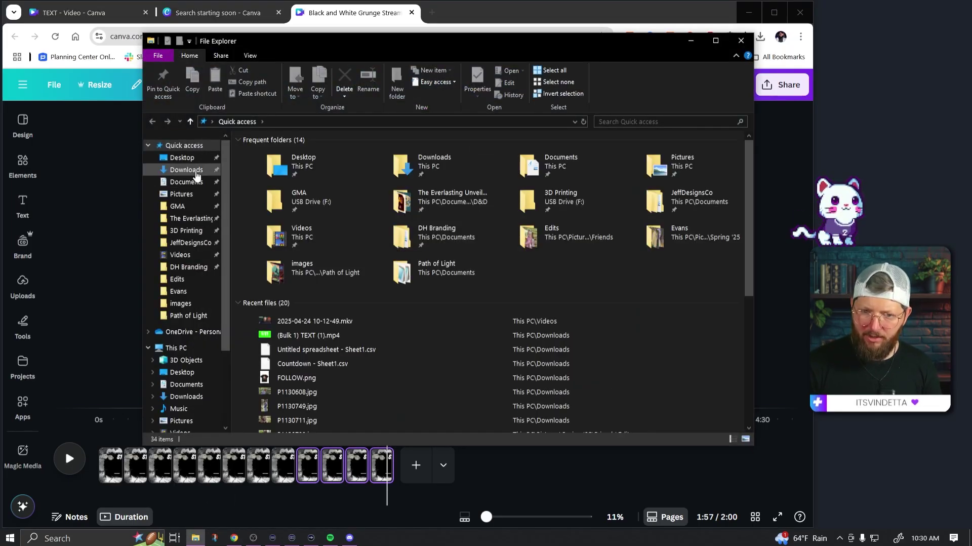
pyautogui.click(195, 172)
pyautogui.moveTo(329, 41); pyautogui.dragTo(587, 41)
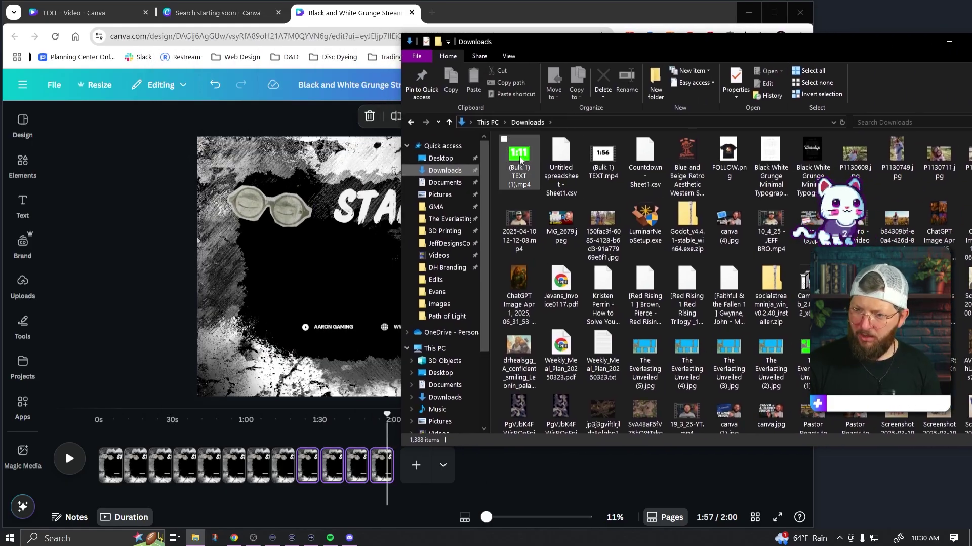
pyautogui.click(519, 162)
pyautogui.click(320, 275)
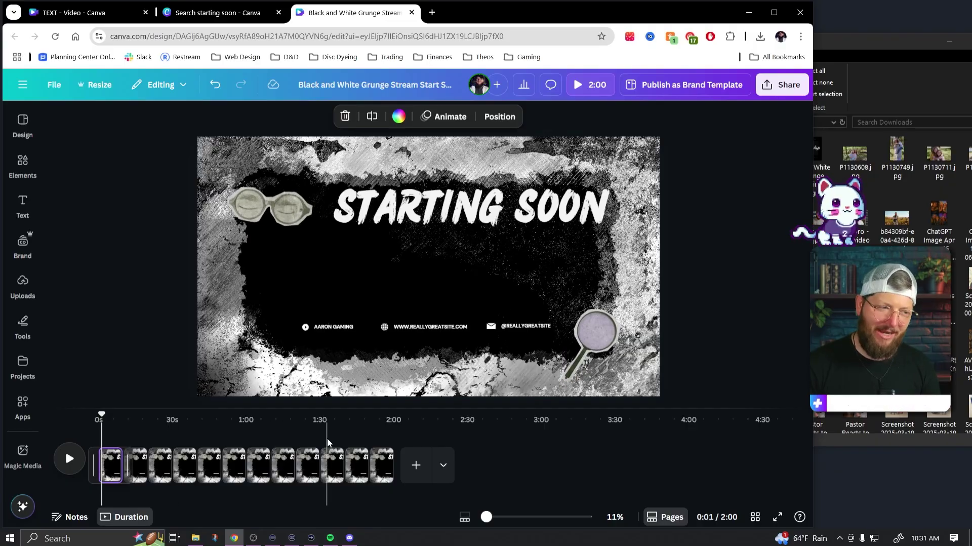
# Review the STARTING SOON title's animation settings and return playback to the start
pyautogui.click(471, 205)
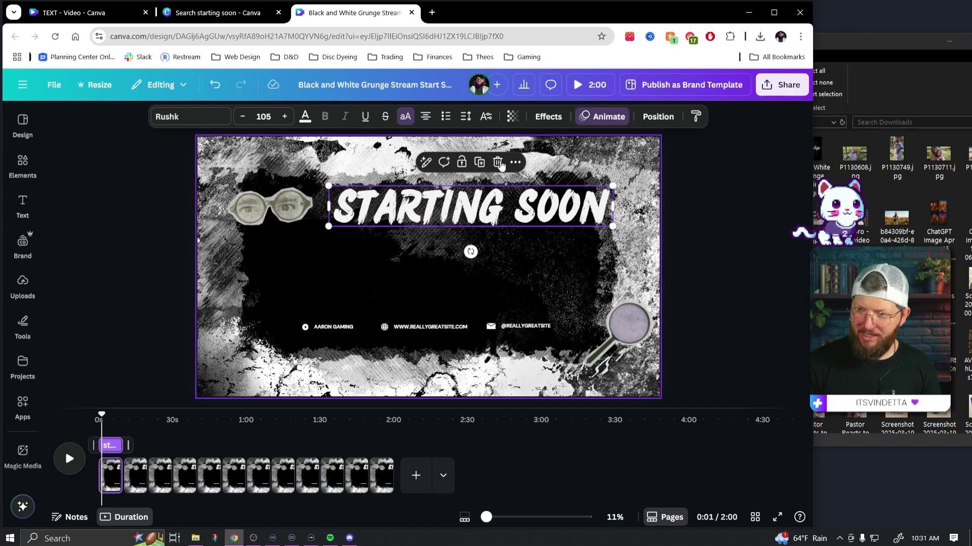
pyautogui.click(588, 116)
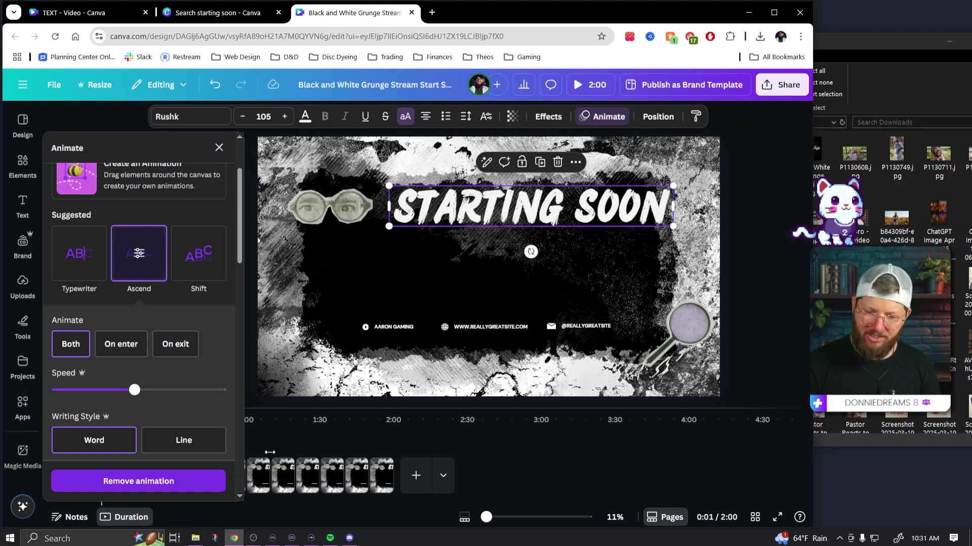
pyautogui.click(282, 462)
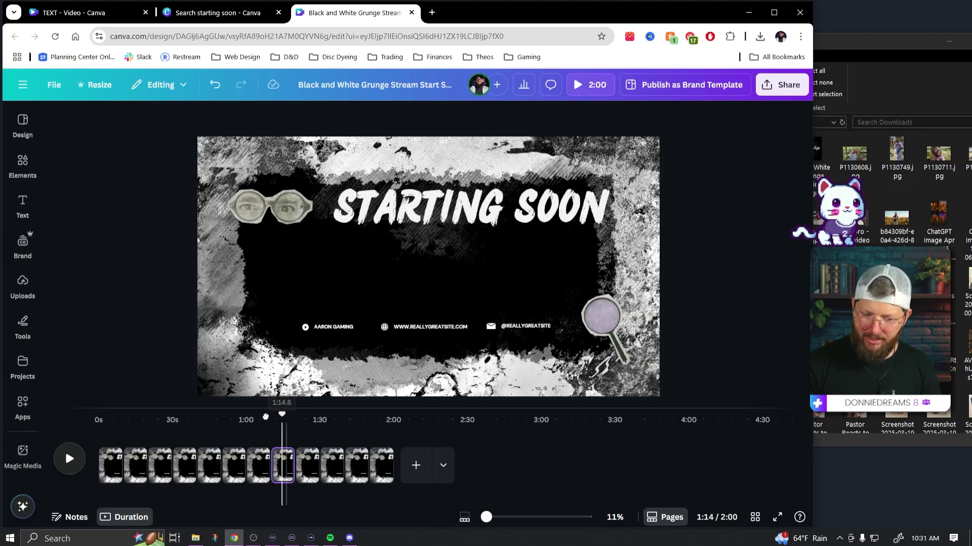
pyautogui.moveTo(266, 416); pyautogui.dragTo(78, 411)
# Drag the green 1:59 countdown video from uploaded Videos onto the first page
pyautogui.moveTo(18, 306)
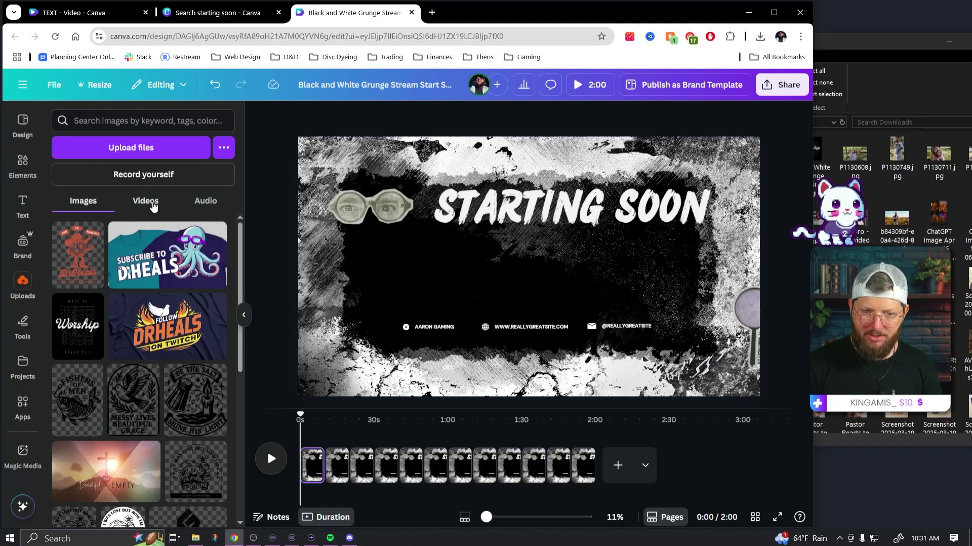
pyautogui.click(146, 201)
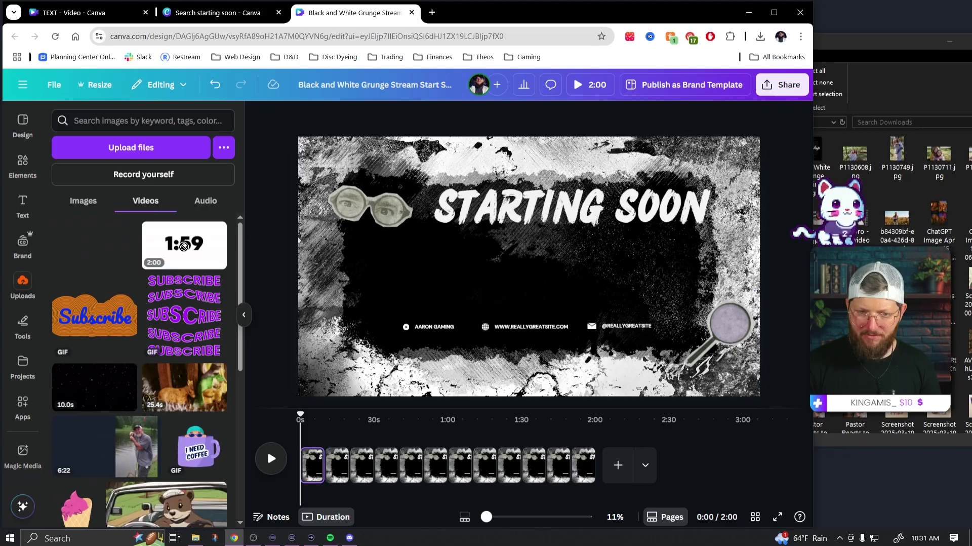
pyautogui.moveTo(184, 247); pyautogui.dragTo(396, 192)
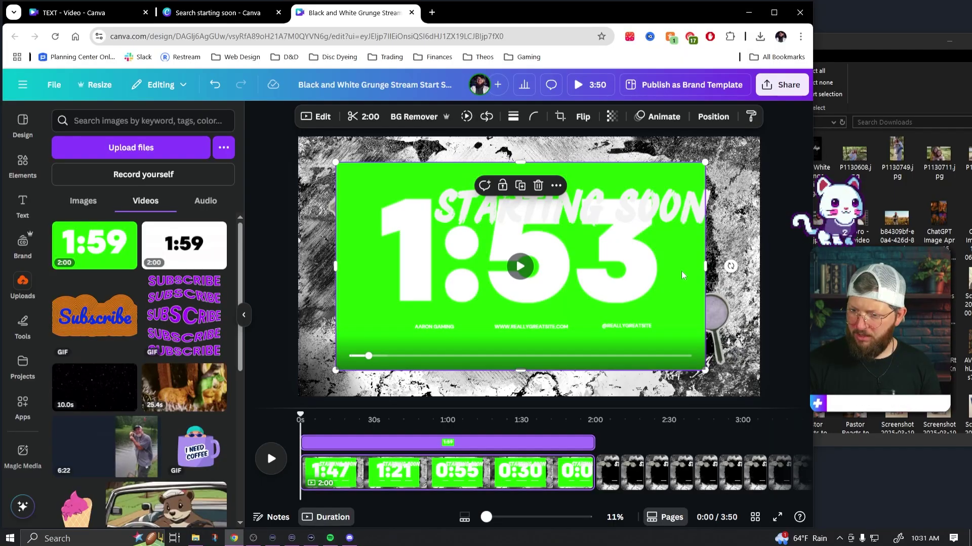
# Bring the countdown to front, remove its green background, and resize it to about 903×508 beneath the title
pyautogui.click(713, 116)
pyautogui.click(81, 201)
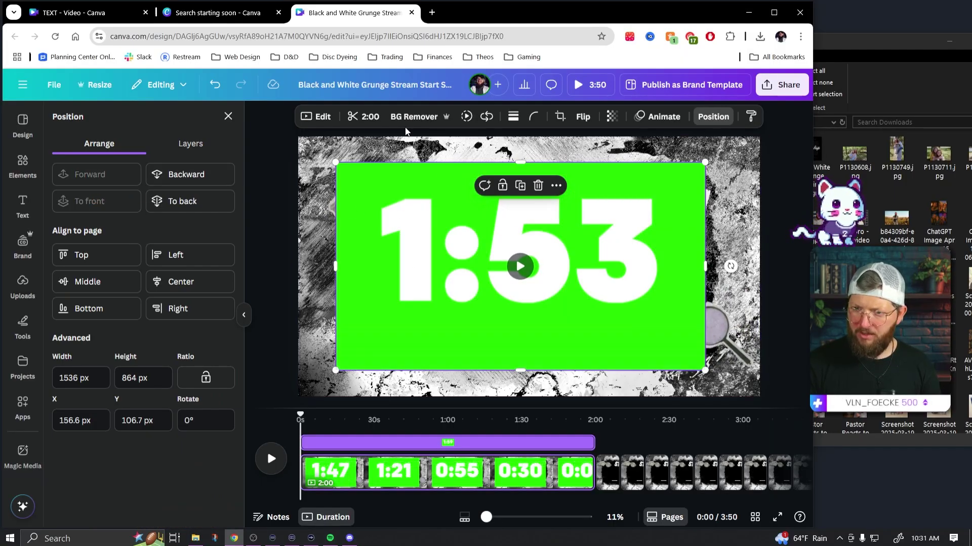
pyautogui.click(413, 118)
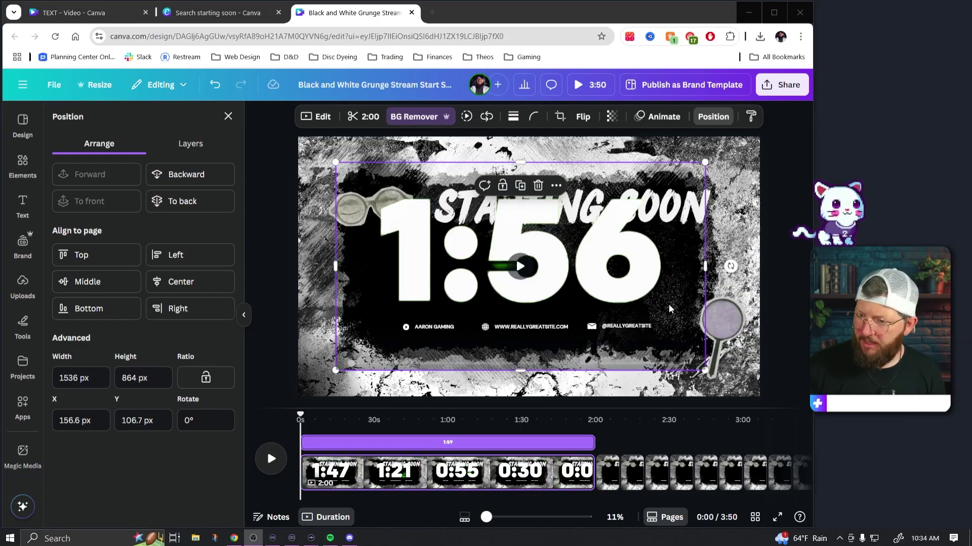
pyautogui.moveTo(707, 162); pyautogui.dragTo(553, 248)
pyautogui.moveTo(507, 301); pyautogui.dragTo(592, 276)
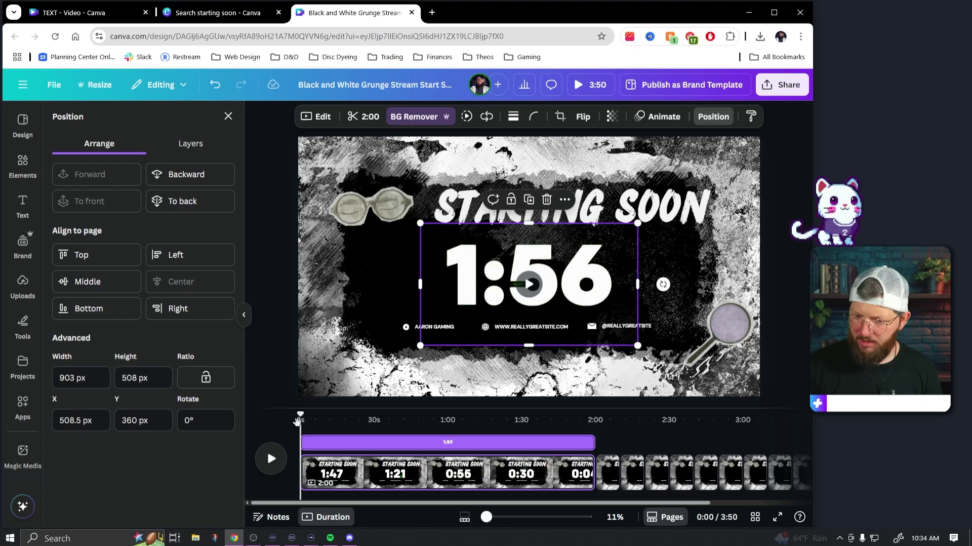
# Delete the pages after 2:00 and play the end of the countdown to check it
pyautogui.click(608, 461)
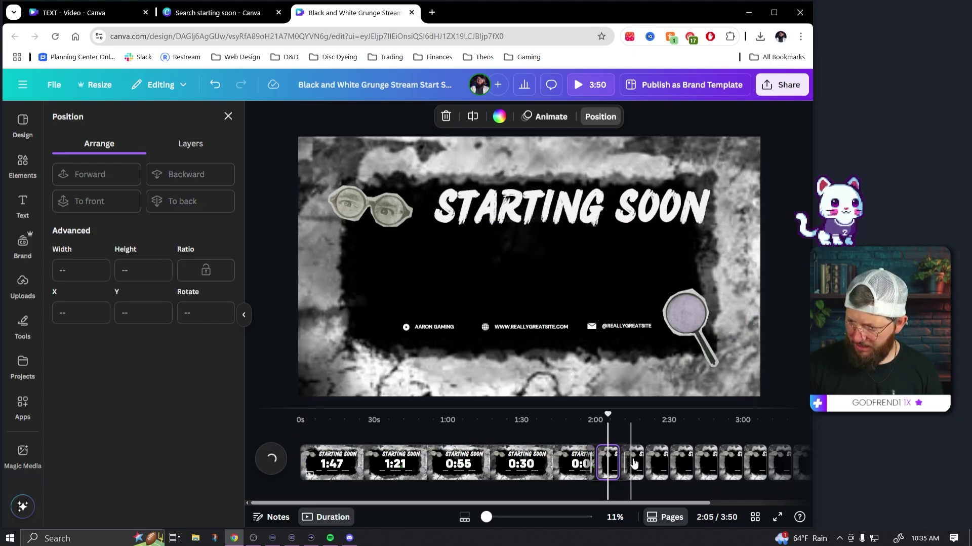
pyautogui.hscroll(5, 634, 462)
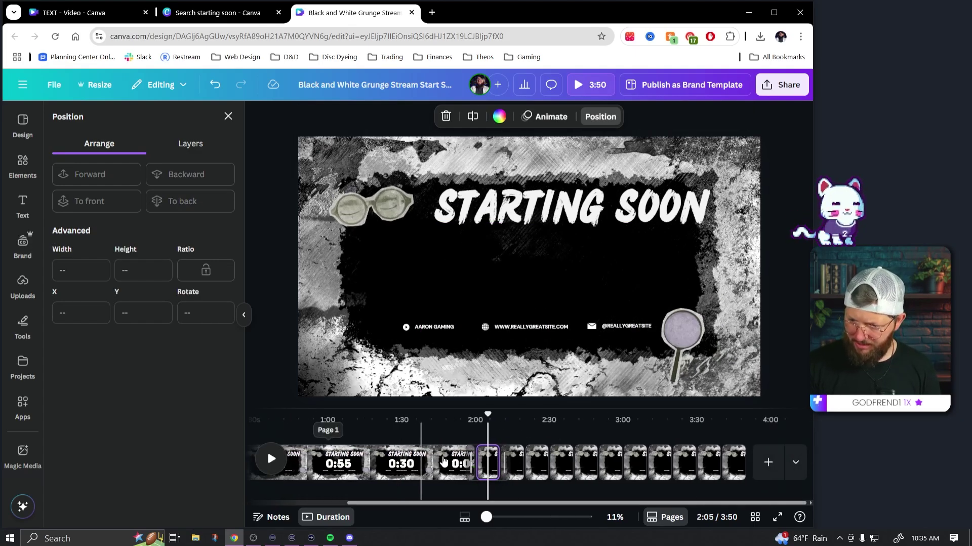
pyautogui.keyDown('shift'); pyautogui.click(735, 462); pyautogui.keyUp('shift')
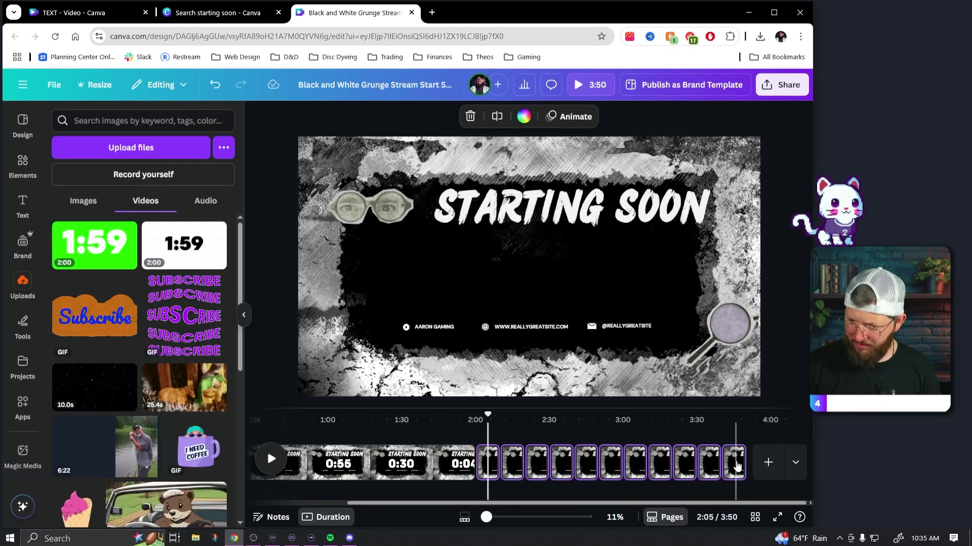
pyautogui.press('Delete')
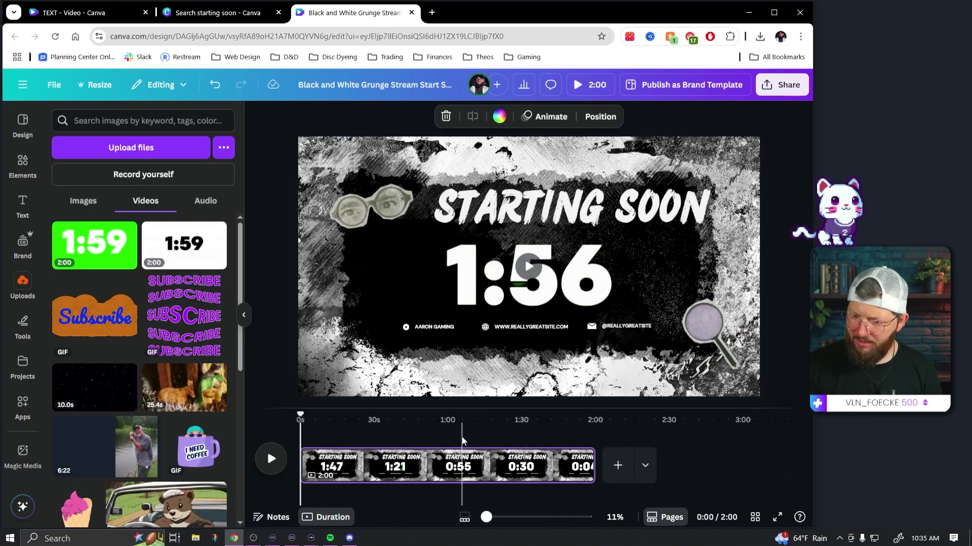
pyautogui.click(461, 439)
pyautogui.click(518, 433)
pyautogui.click(567, 431)
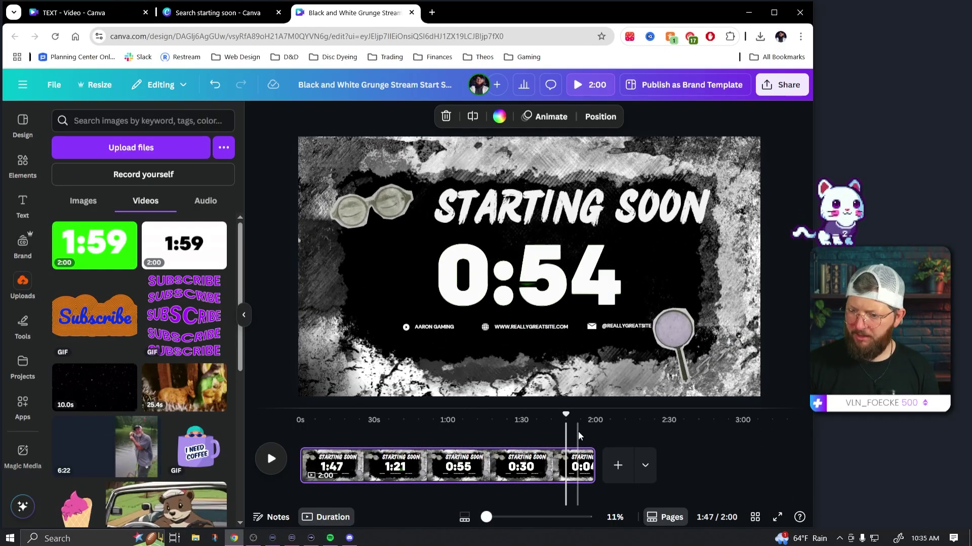
pyautogui.click(782, 85)
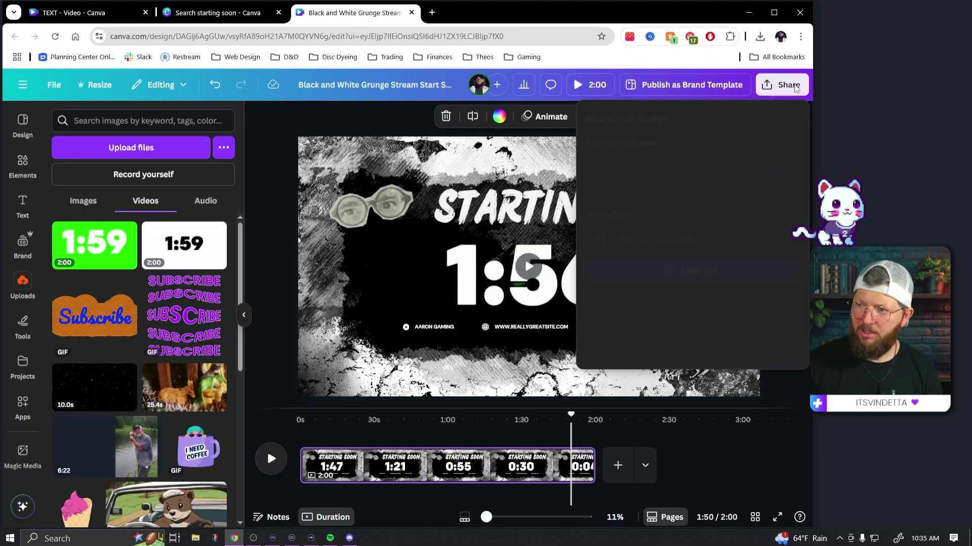
pyautogui.click(611, 315)
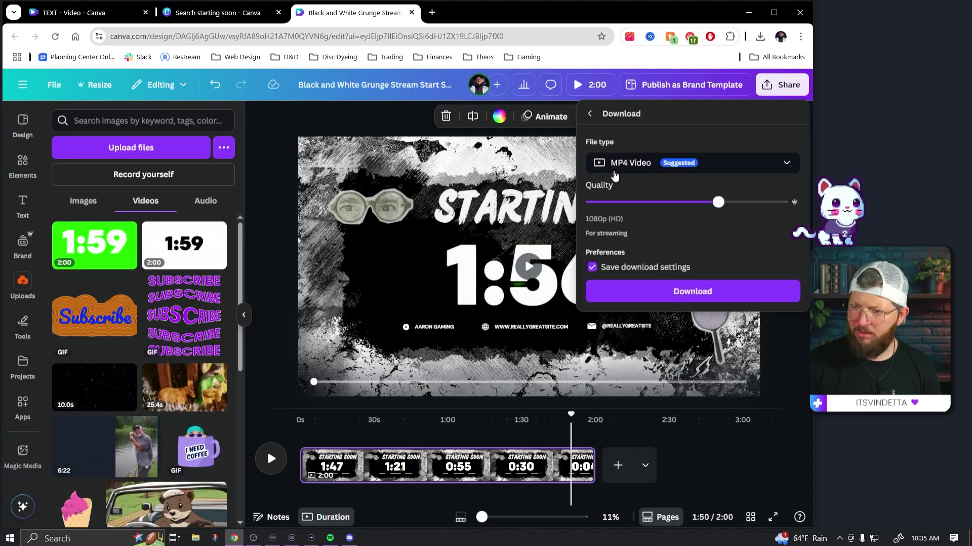
pyautogui.click(791, 369)
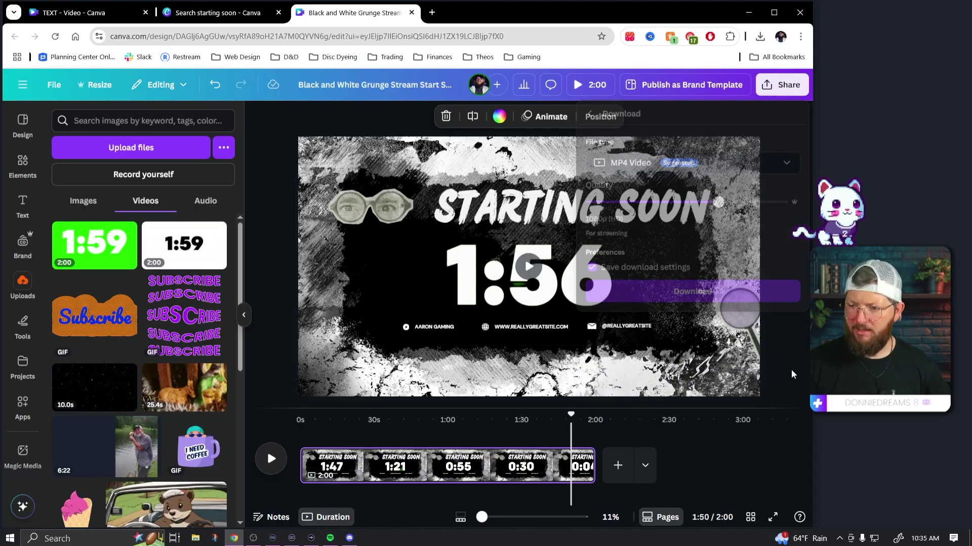